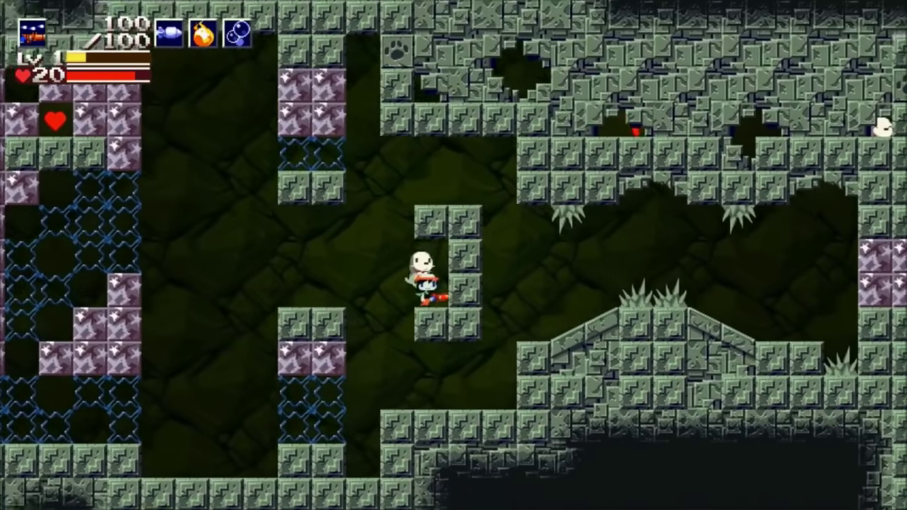
{"action": "key", "text": "Right"}
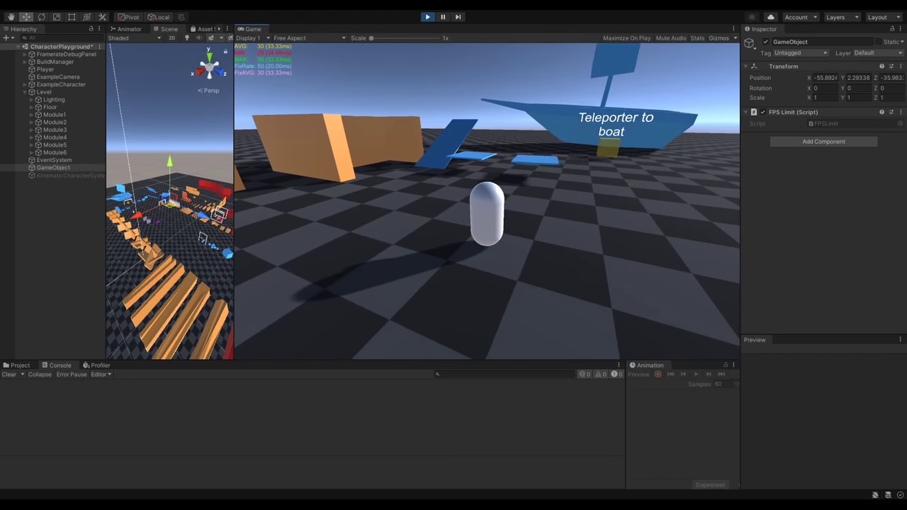
Run and jump the capsule character across the floor onto the moving blue platforms in the running playground scene
{"action": "key", "text": "w"}
{"action": "key", "text": "space"}
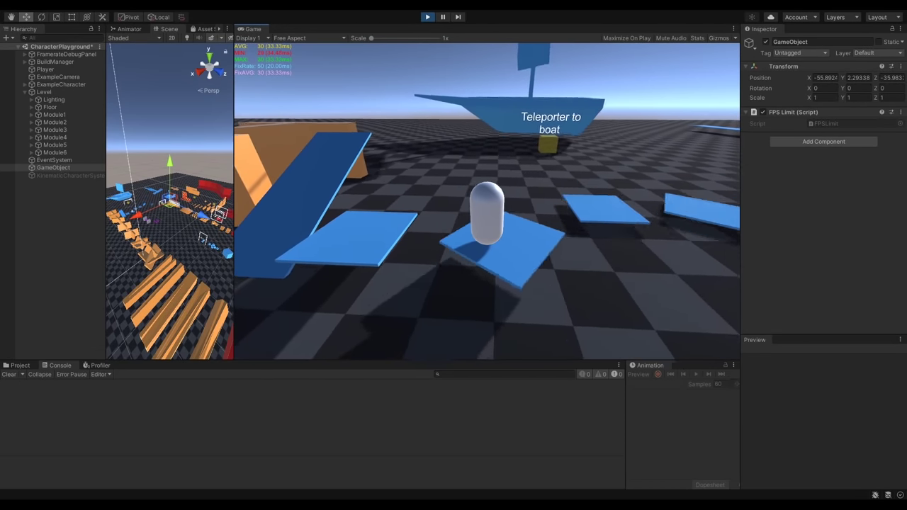
{"action": "key", "text": "w"}
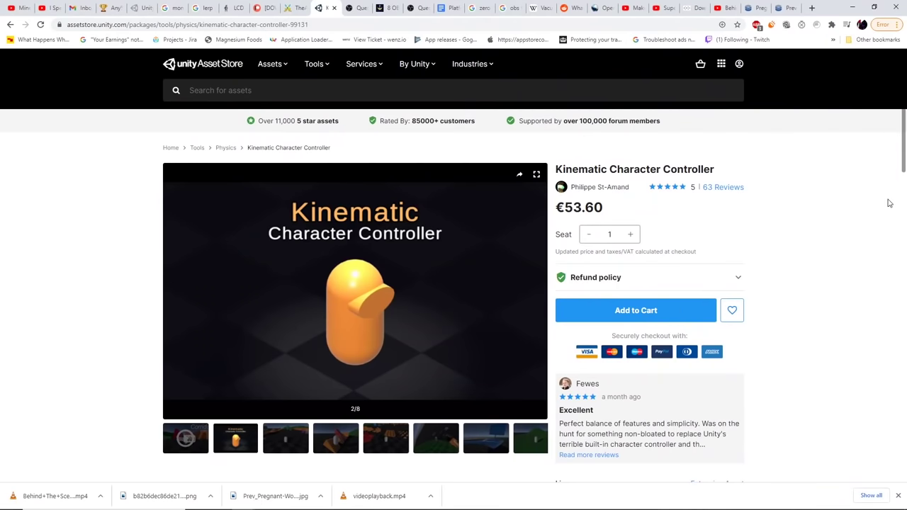
Switch to the browser and review the Kinematic Character Controller's description and feature list on the Unity Asset Store
{"action": "scroll", "coordinate": [802, 203], "scroll_direction": "down", "scroll_amount": 9}
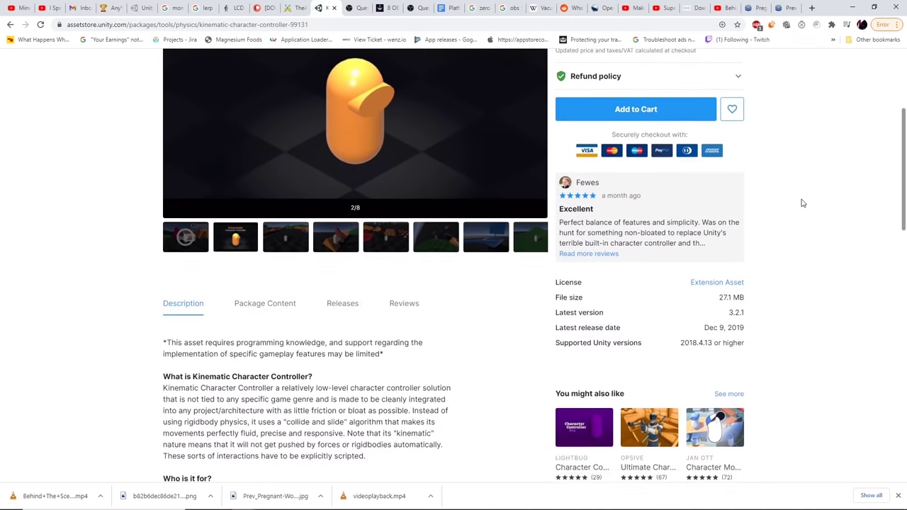
{"action": "scroll", "coordinate": [802, 204], "scroll_direction": "down", "scroll_amount": 3}
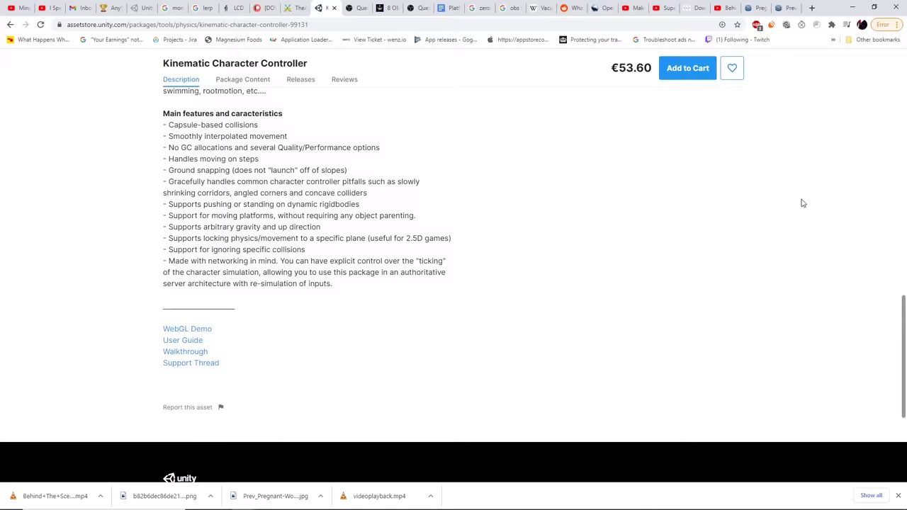
{"action": "scroll", "coordinate": [803, 204], "scroll_direction": "up", "scroll_amount": 10}
{"action": "scroll", "coordinate": [800, 202], "scroll_direction": "up", "scroll_amount": 2}
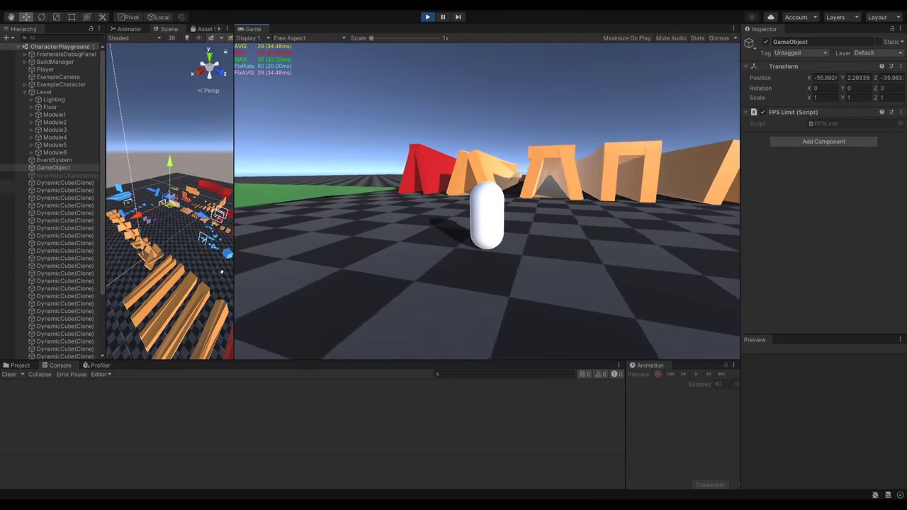
Switch to Unity and walk the character into the narrowing orange tunnels to test its collisions
{"action": "key", "text": "w"}
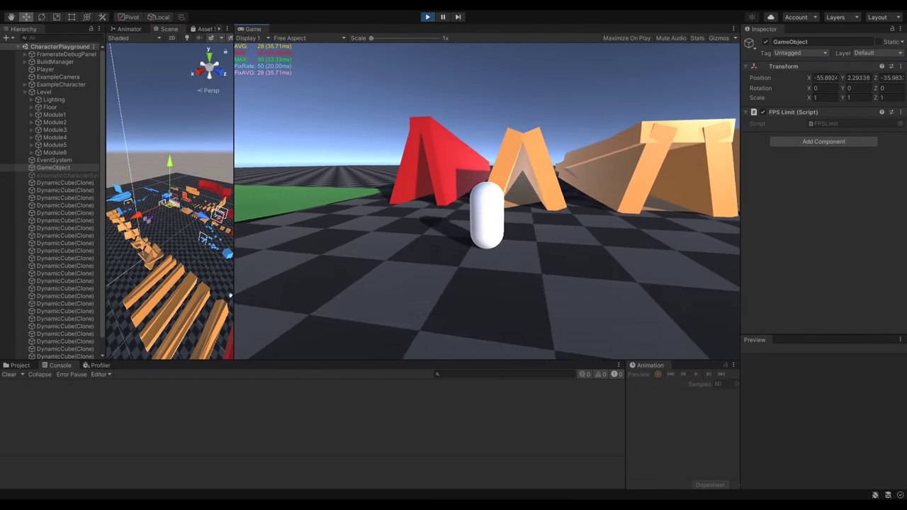
{"action": "key", "text": "w"}
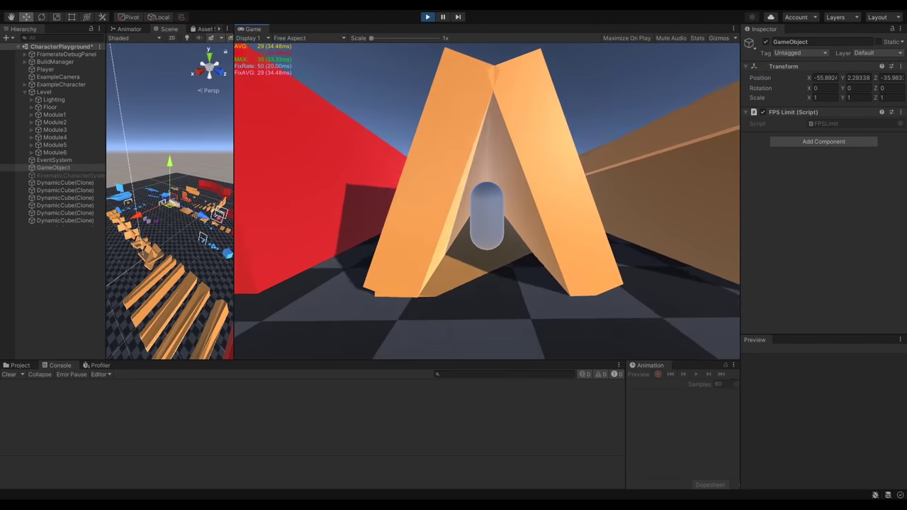
{"action": "key", "text": "s"}
{"action": "key", "text": "d"}
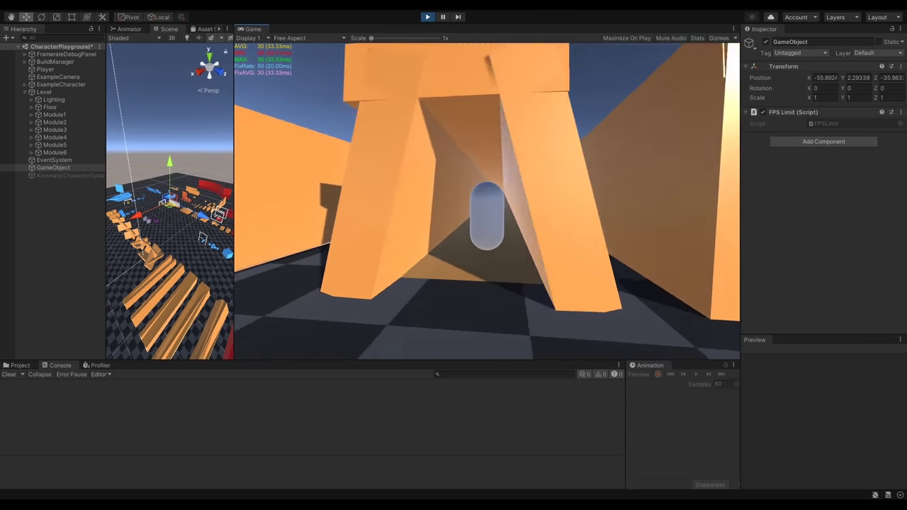
{"action": "key", "text": "s"}
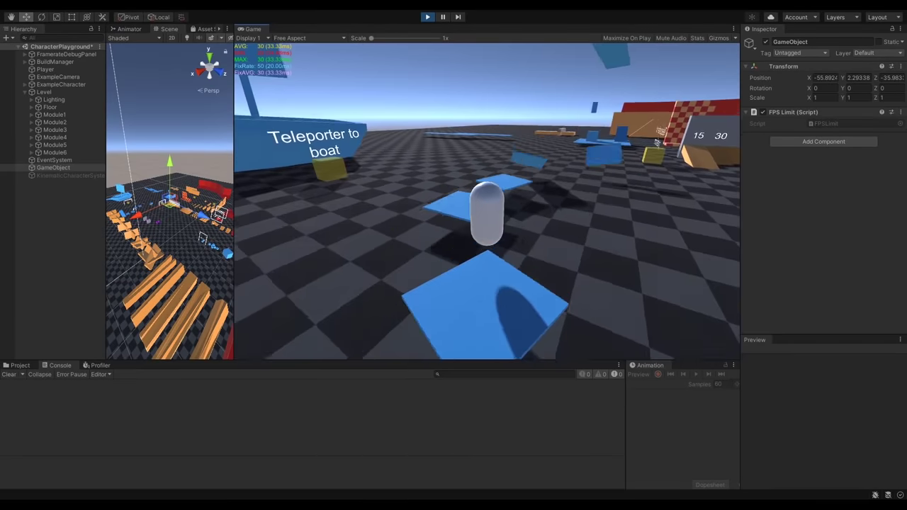
Move the character across the blue moving platforms and over the orange spikes and pyramid to test uneven ground
{"action": "key", "text": "w"}
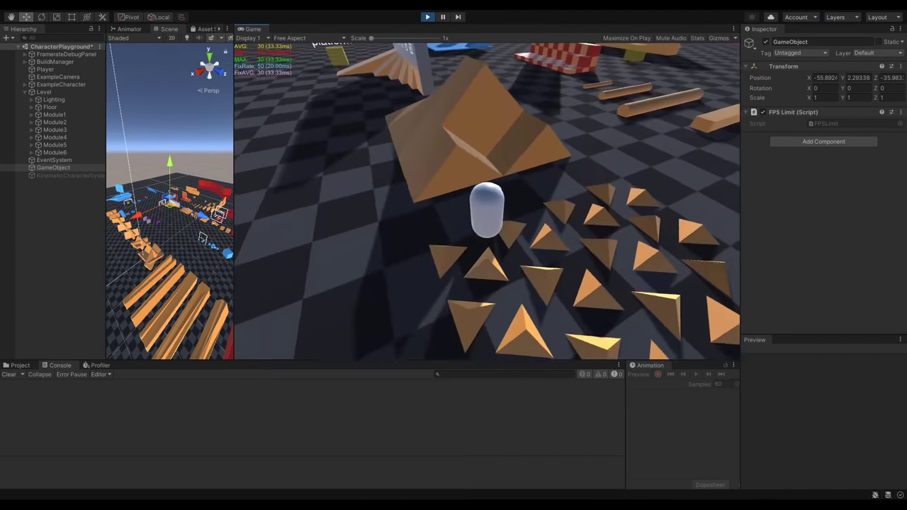
{"action": "key", "text": "w"}
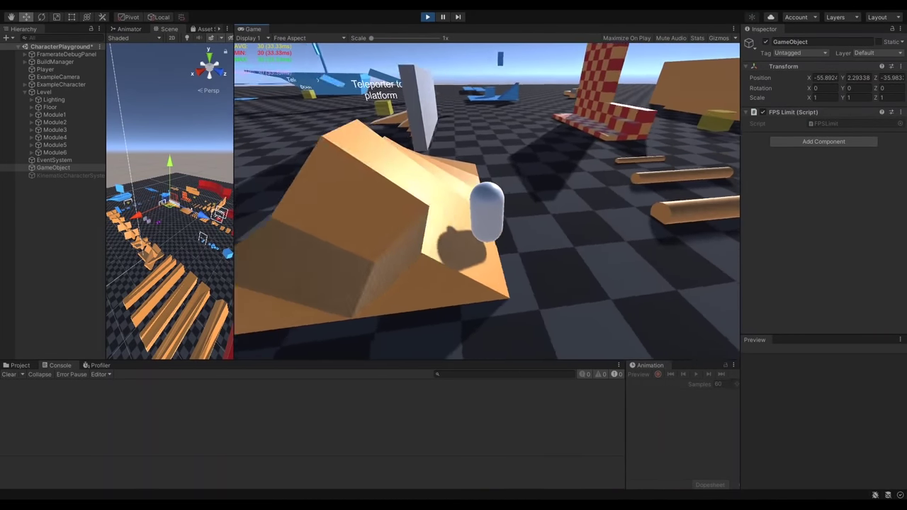
{"action": "key", "text": "a"}
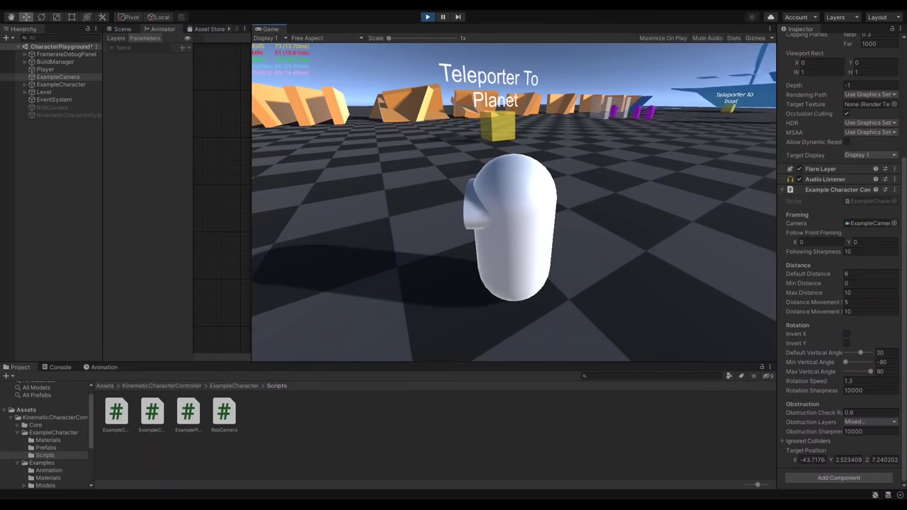
Zoom the game camera out and in, and run the character sideways to check movement smoothness
{"action": "scroll", "coordinate": [514, 202], "scroll_direction": "down", "scroll_amount": 10}
{"action": "scroll", "coordinate": [513, 201], "scroll_direction": "up", "scroll_amount": 6}
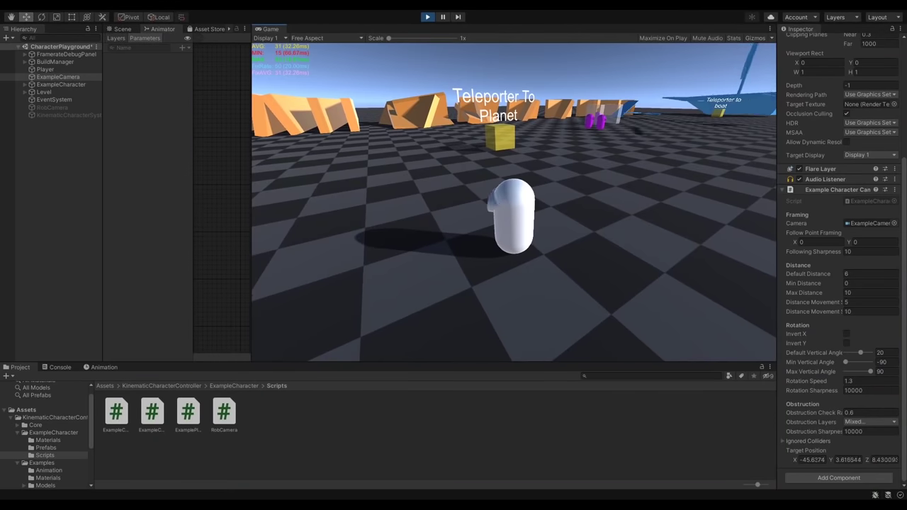
{"action": "key", "text": "w"}
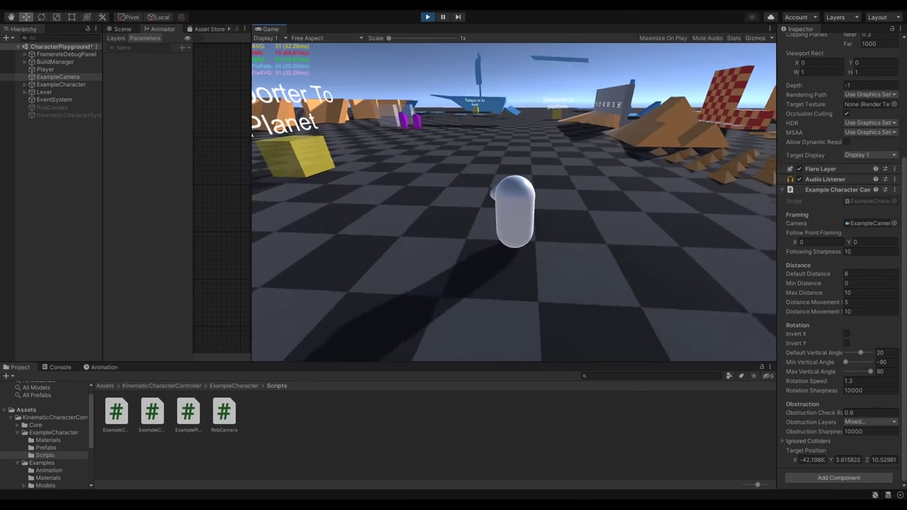
{"action": "key", "text": "a"}
{"action": "key", "text": "d"}
{"action": "key", "text": "a"}
{"action": "key", "text": "a"}
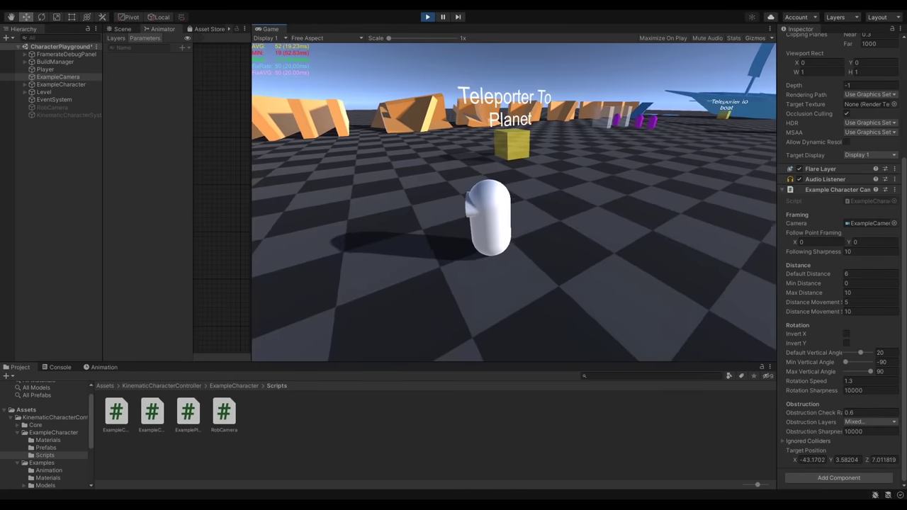
Test camera zoom again and run the character in all directions near the cube launcher and planet teleporter
{"action": "scroll", "coordinate": [513, 202], "scroll_direction": "down", "scroll_amount": 5}
{"action": "scroll", "coordinate": [513, 202], "scroll_direction": "up", "scroll_amount": 5}
{"action": "key", "text": "s"}
{"action": "key", "text": "d"}
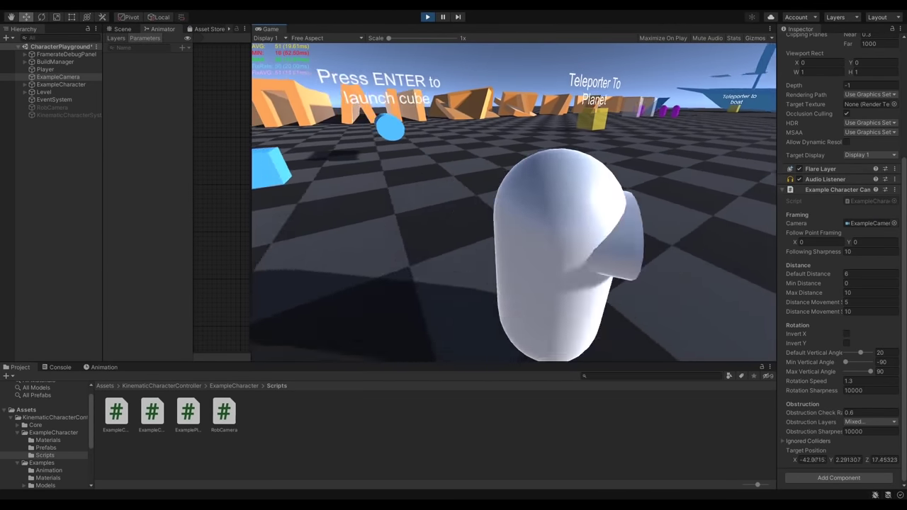
{"action": "key", "text": "w"}
{"action": "key", "text": "a"}
{"action": "key", "text": "s"}
{"action": "key", "text": "d"}
{"action": "key", "text": "w"}
{"action": "key", "text": "d"}
{"action": "key", "text": "s"}
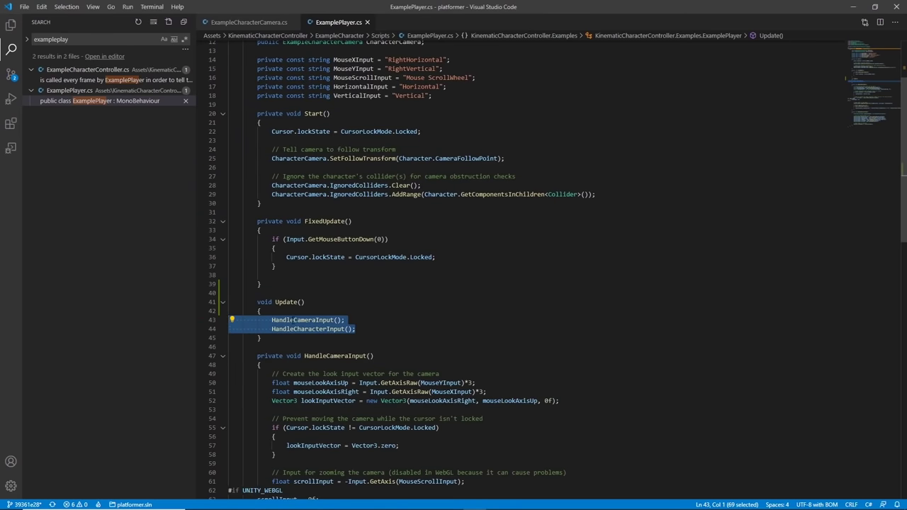
In ExamplePlayer.cs, move the HandleCameraInput() and HandleCharacterInput() calls from Update() to FixedUpdate(), and delete the empty Update() method
{"action": "key", "text": "ctrl+x"}
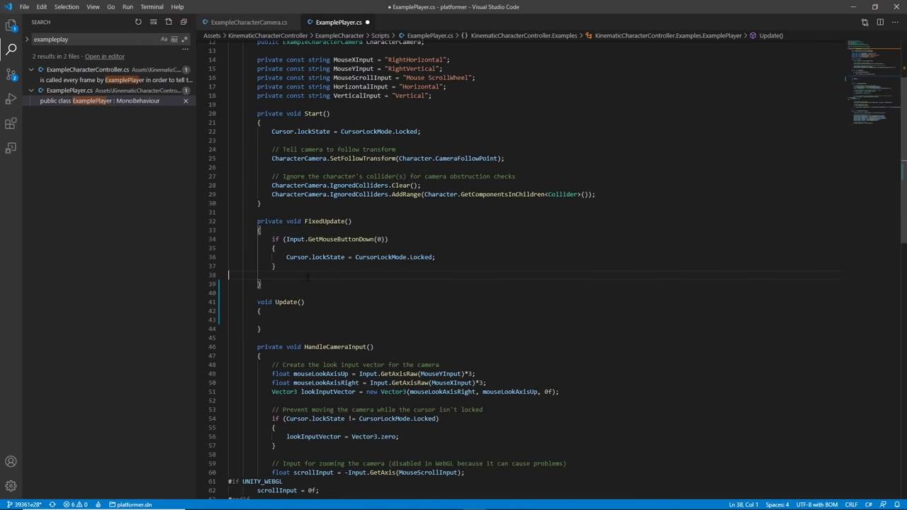
{"action": "key", "text": "ctrl+v"}
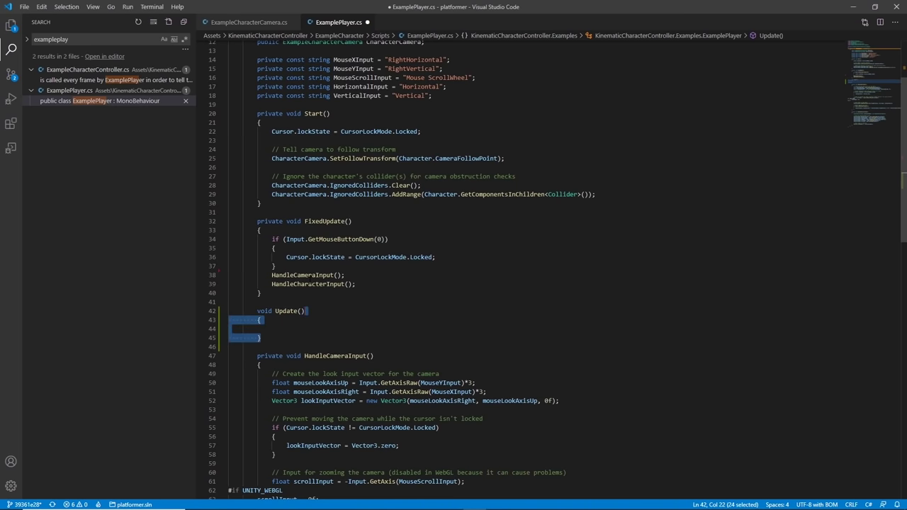
{"action": "key", "text": "Delete"}
Switch back to Unity and run the character in all directions to test input handling in FixedUpdate
{"action": "key", "text": "alt+Tab"}
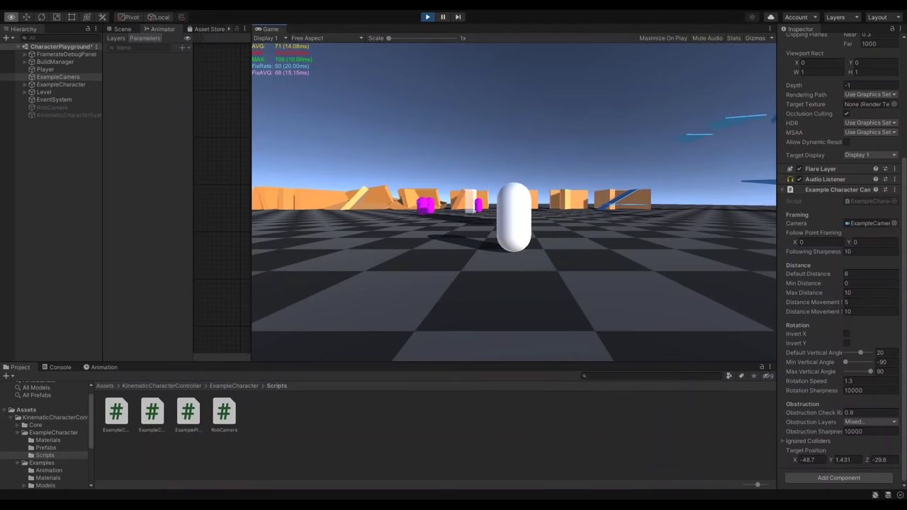
{"action": "key", "text": "w"}
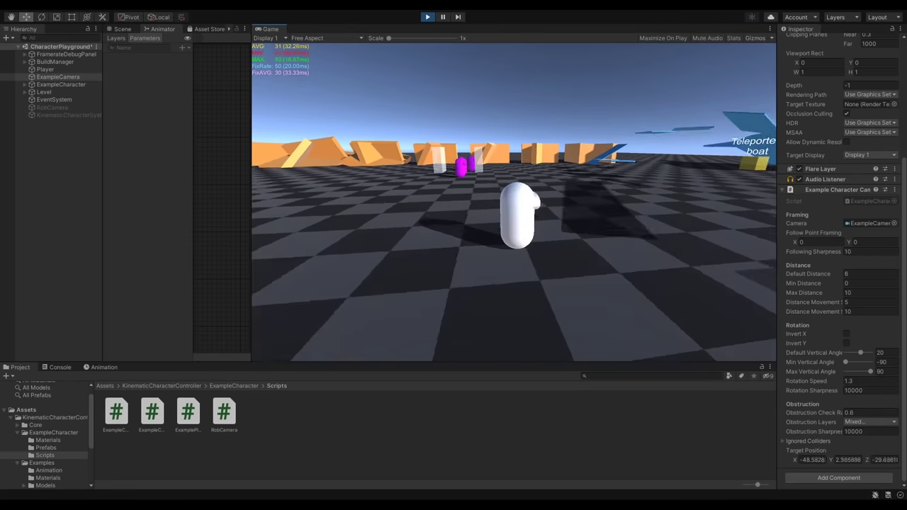
{"action": "key", "text": "s"}
{"action": "key", "text": "d"}
{"action": "key", "text": "s"}
{"action": "key", "text": "a"}
{"action": "key", "text": "w"}
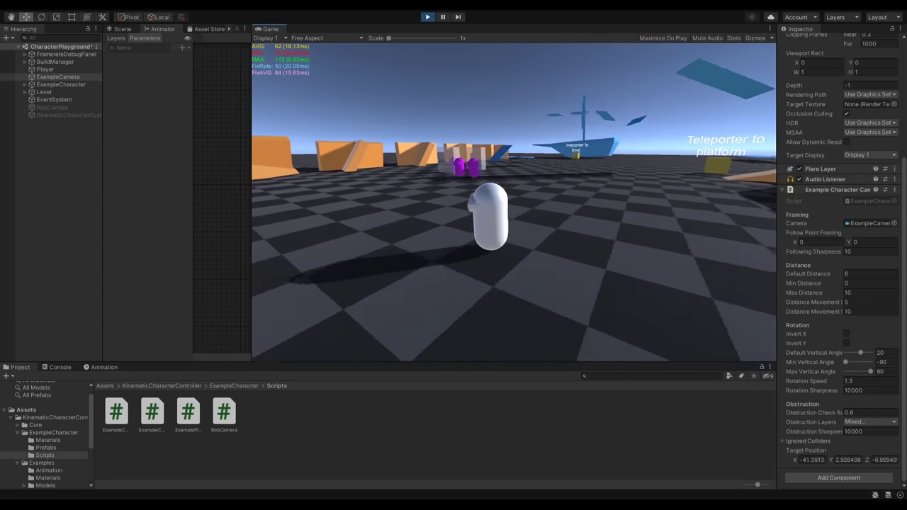
Run and jump the character past the purple capsules and across the moving blue platforms to test jump response
{"action": "key", "text": "d"}
{"action": "key", "text": "space"}
{"action": "key", "text": "w"}
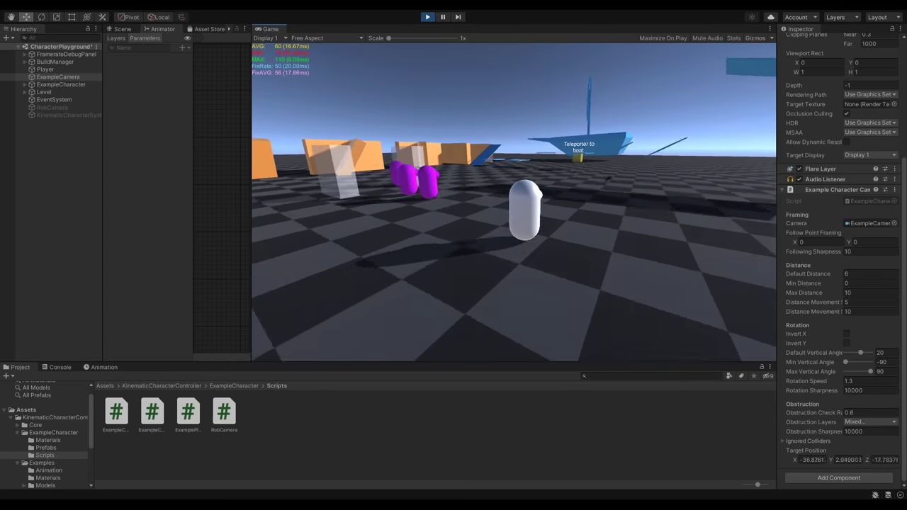
{"action": "key", "text": "space"}
{"action": "key", "text": "d"}
{"action": "key", "text": "space"}
{"action": "key", "text": "w"}
{"action": "key", "text": "w"}
{"action": "key", "text": "space"}
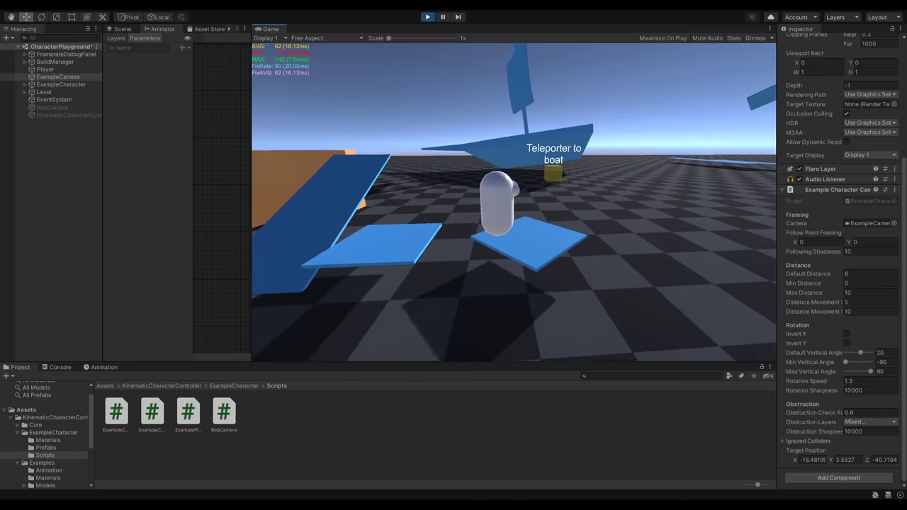
{"action": "key", "text": "space"}
{"action": "key", "text": "w"}
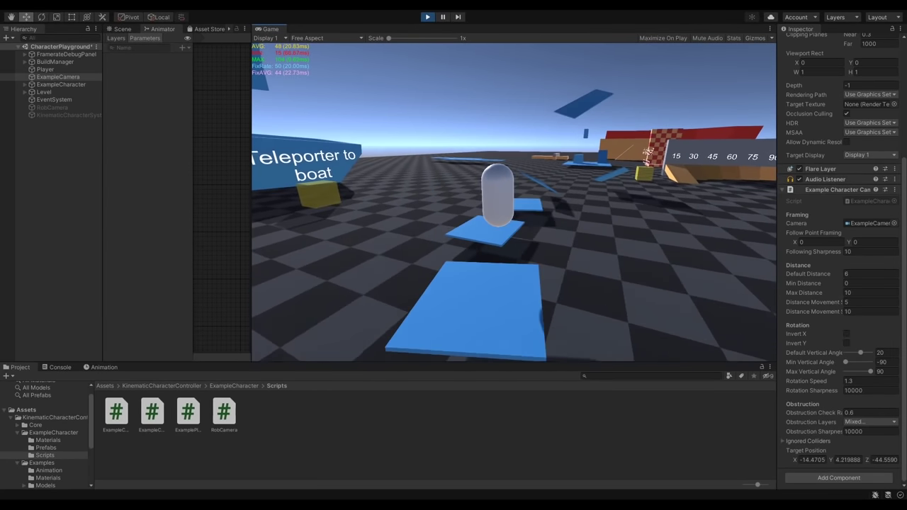
{"action": "key", "text": "a"}
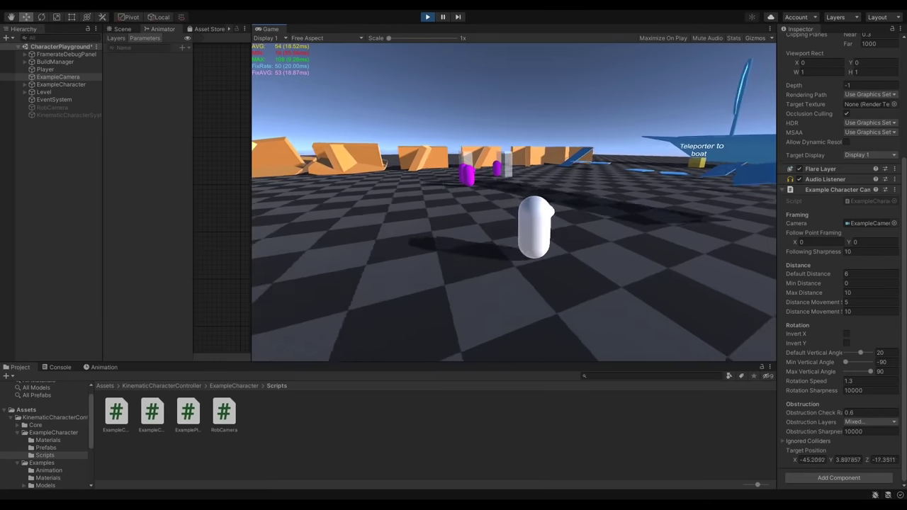
Run the character back and forth sideways on the checkered floor to check how the camera follows
{"action": "key", "text": "a"}
{"action": "key", "text": "d"}
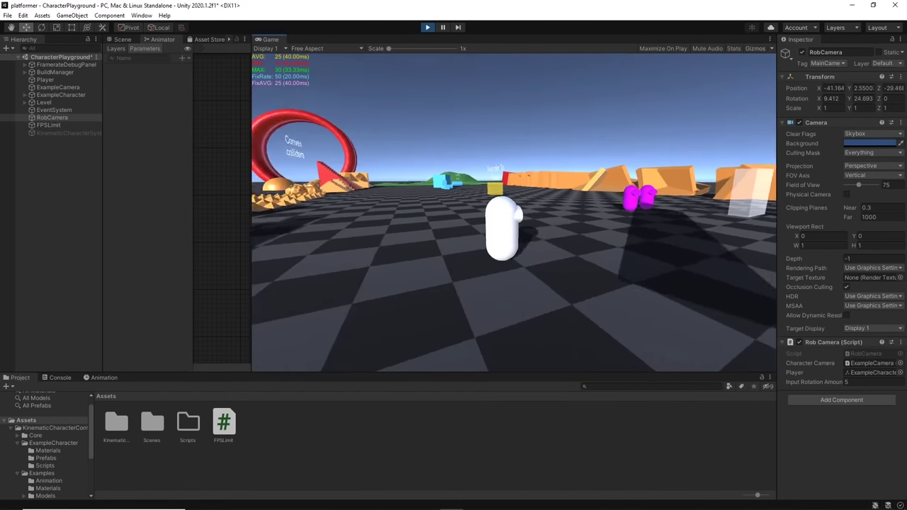
{"action": "key", "text": "a"}
{"action": "key", "text": "d"}
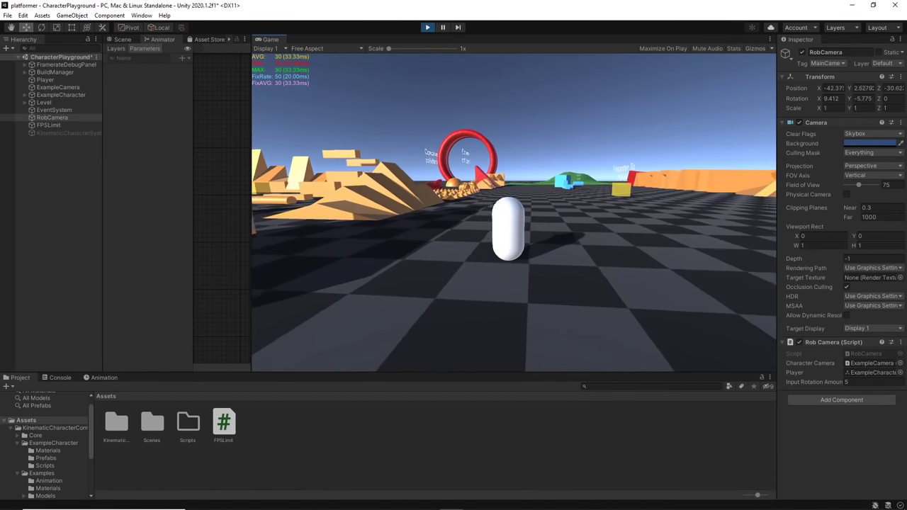
{"action": "key", "text": "d"}
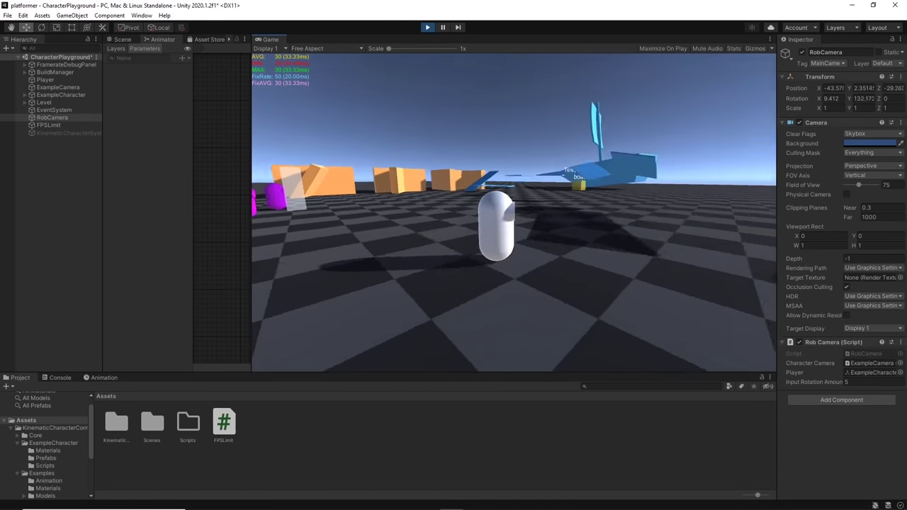
{"action": "key", "text": "a"}
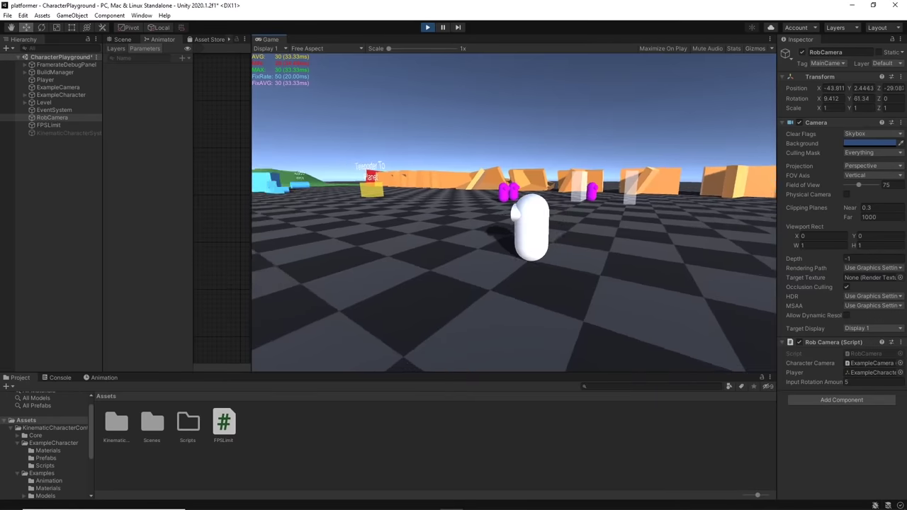
Rotate RobCamera around the character while running sideways to check its rotation and follow behaviour
{"action": "key", "text": "Left"}
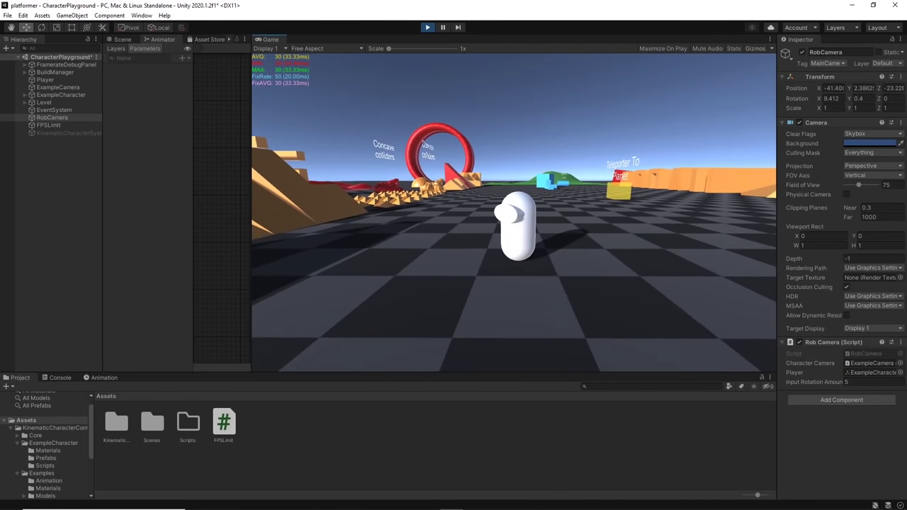
{"action": "key", "text": "Left"}
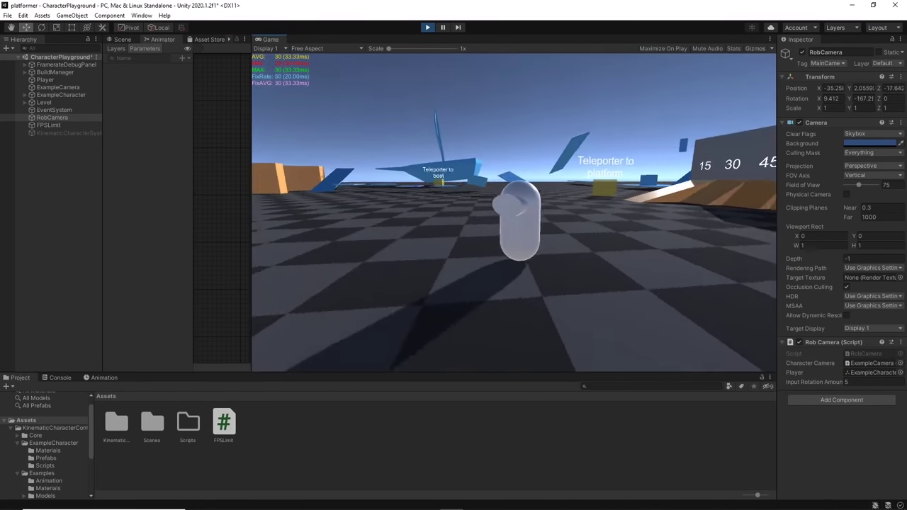
{"action": "key", "text": "Left"}
{"action": "key", "text": "d"}
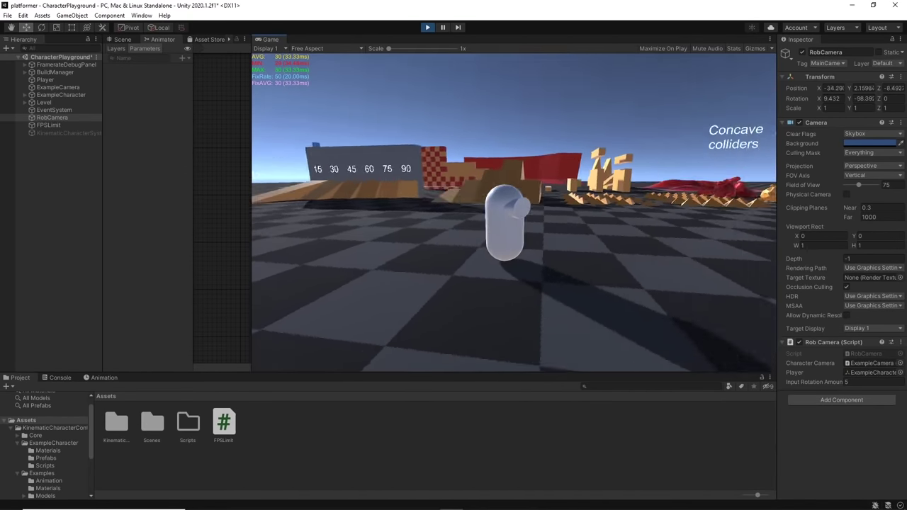
{"action": "key", "text": "a"}
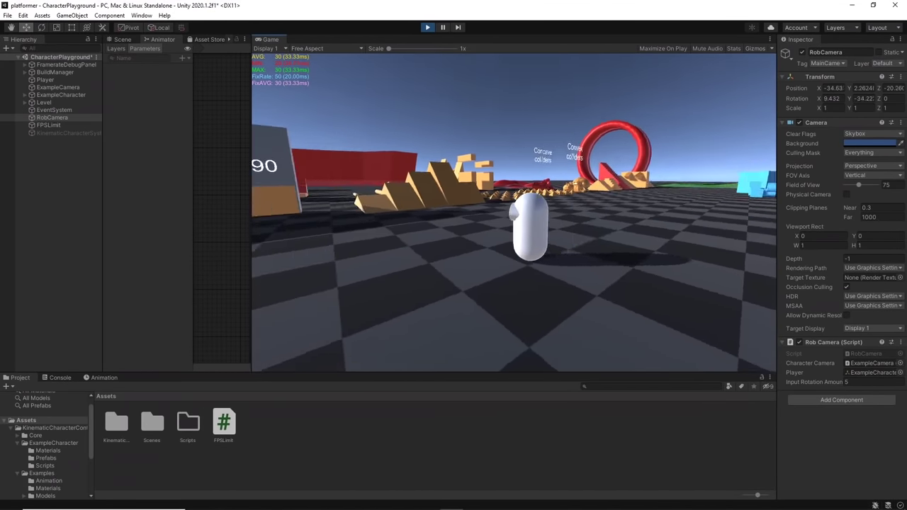
Run the character sideways and forward across the checkered floor to test movement smoothness with the FPSLimit script active
{"action": "key", "text": "d"}
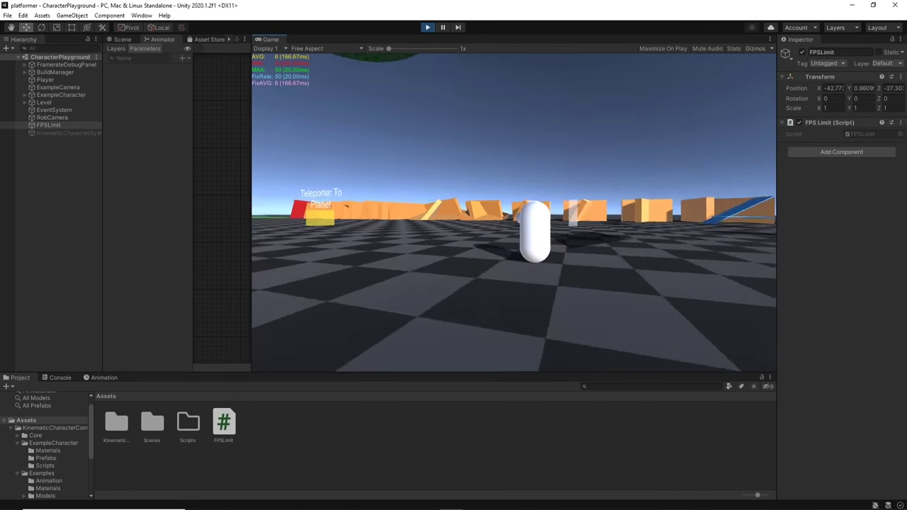
{"action": "key", "text": "a"}
{"action": "key", "text": "d"}
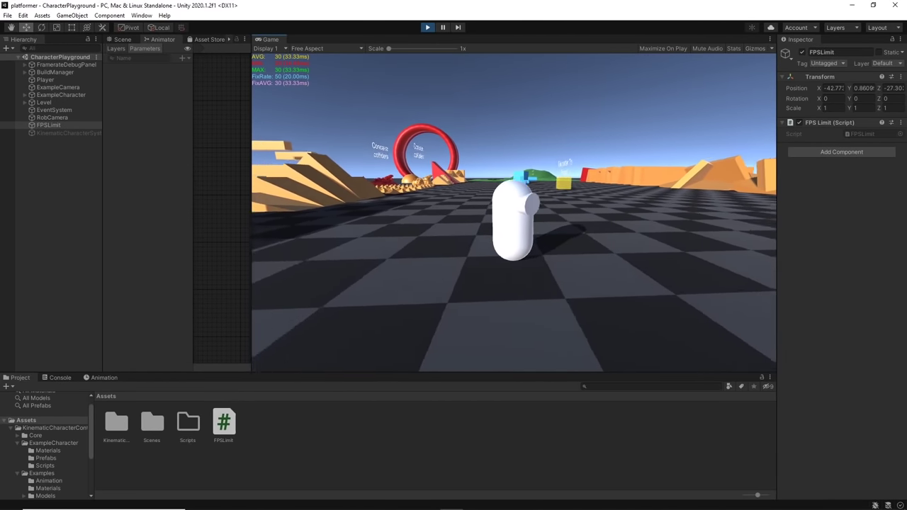
{"action": "key", "text": "w"}
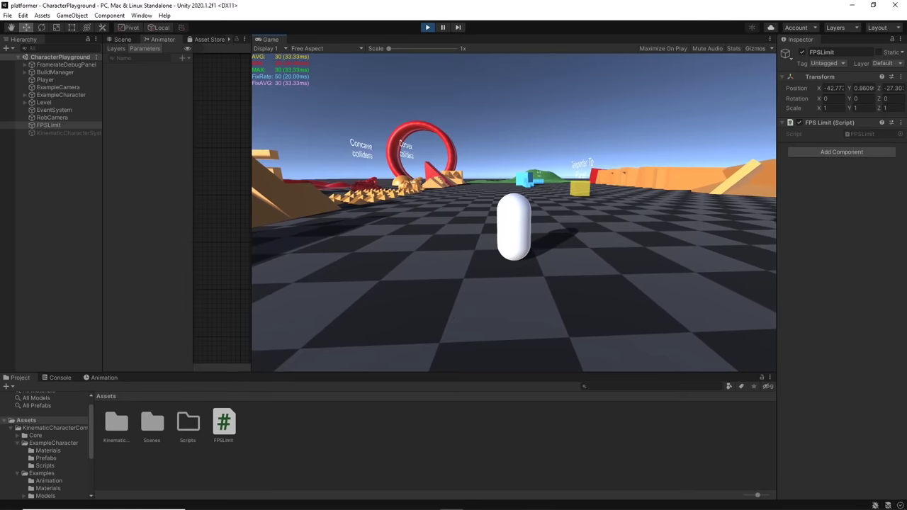
{"action": "key", "text": "d"}
{"action": "key", "text": "a"}
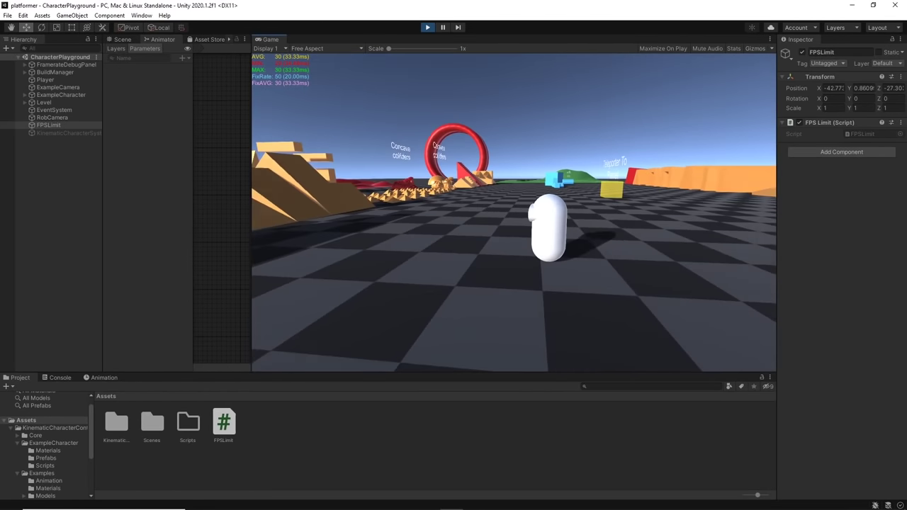
Run the character repeatedly back and forth sideways, reversing direction quickly, to look for stutter under the frame rate limit
{"action": "key", "text": "d"}
{"action": "key", "text": "a"}
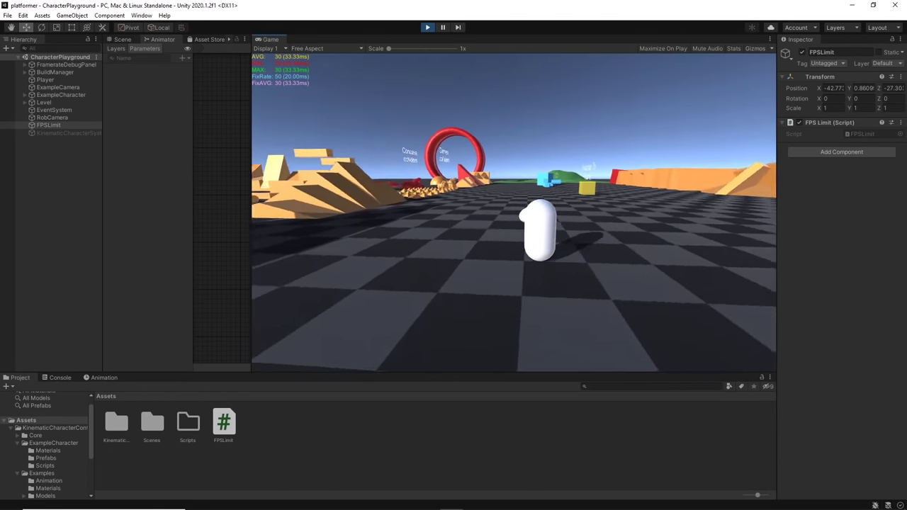
{"action": "key", "text": "d"}
{"action": "key", "text": "a"}
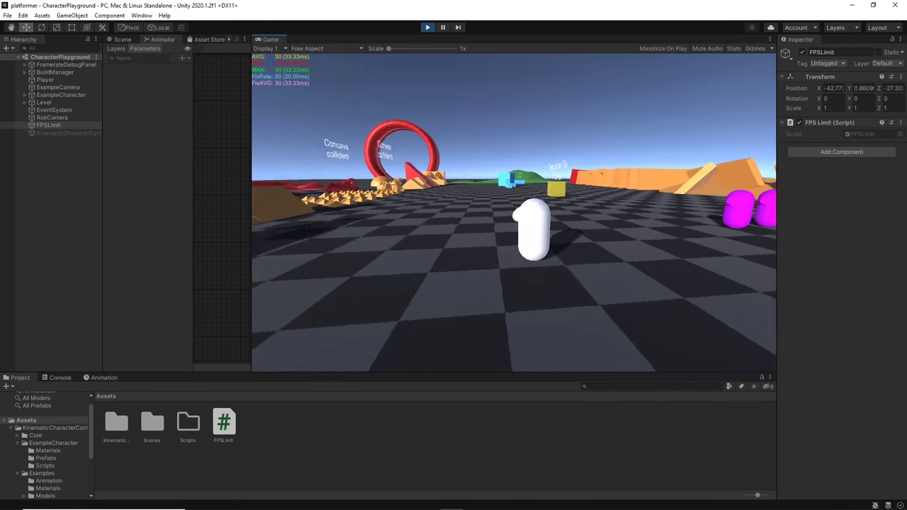
{"action": "key", "text": "d"}
{"action": "key", "text": "a"}
{"action": "key", "text": "d"}
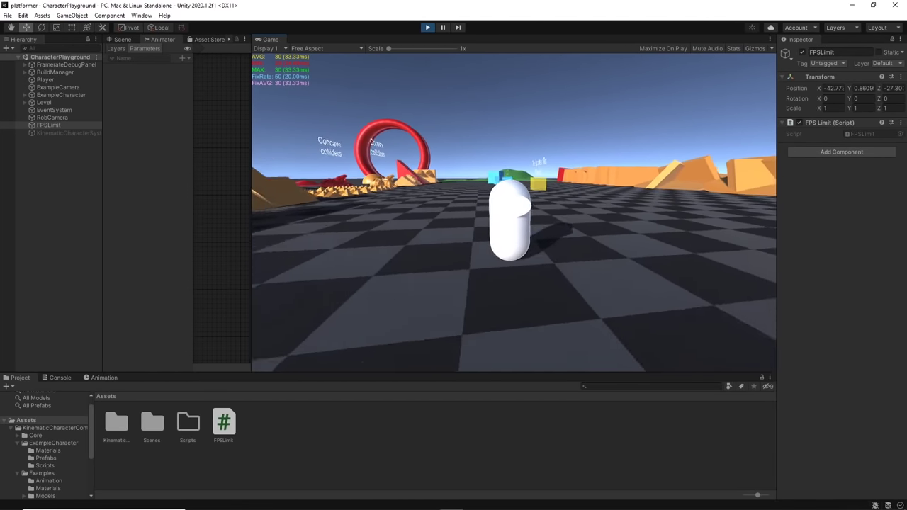
{"action": "key", "text": "a"}
{"action": "key", "text": "d"}
{"action": "key", "text": "a"}
{"action": "key", "text": "d"}
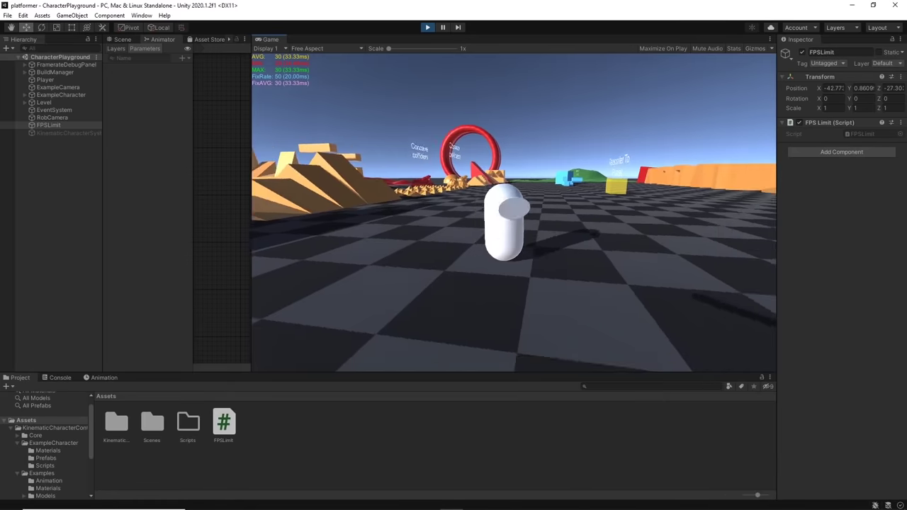
Rotate the camera around the character, make it crouch, and shuffle it sideways while crouched
{"action": "key", "text": "Left"}
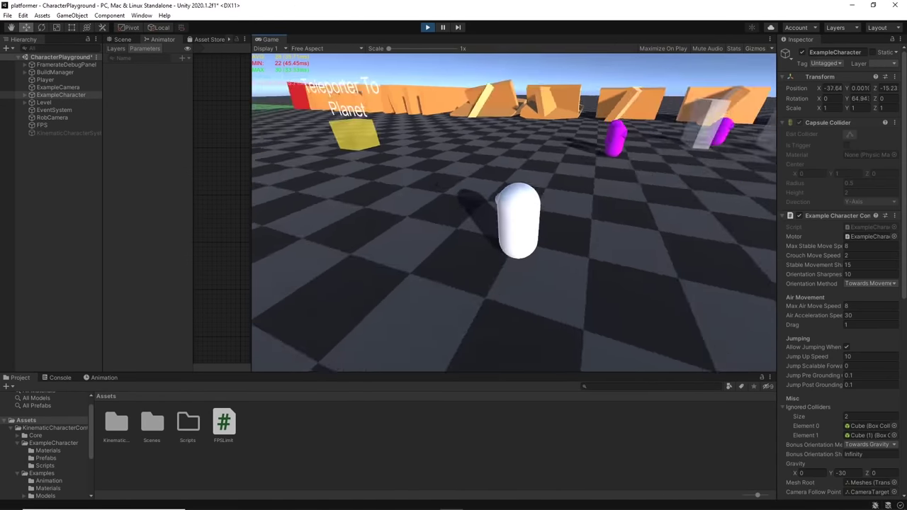
{"action": "key", "text": "Left"}
{"action": "key", "text": "c"}
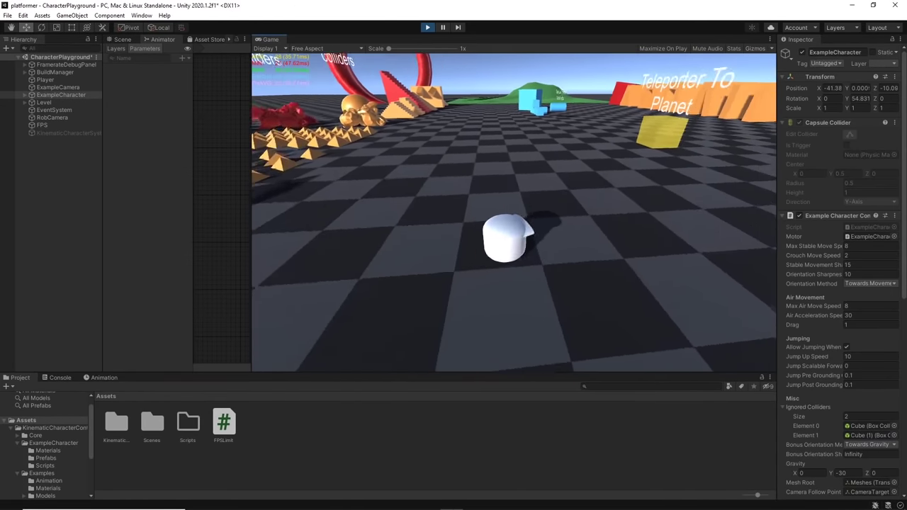
{"action": "key", "text": "d"}
{"action": "key", "text": "a"}
{"action": "key", "text": "d"}
{"action": "key", "text": "a"}
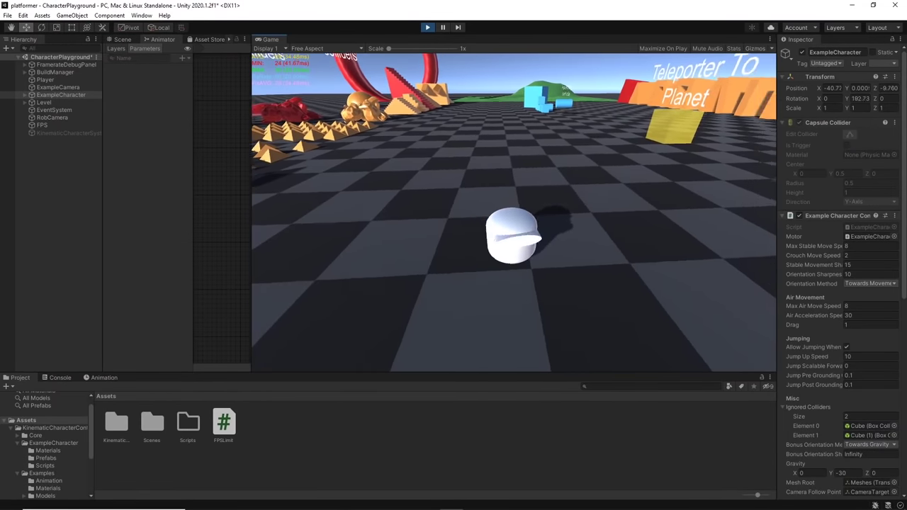
Run the character forward near the orange ramps and sideways again to compare its movement smoothness
{"action": "key", "text": "w"}
{"action": "key", "text": "a"}
{"action": "key", "text": "w"}
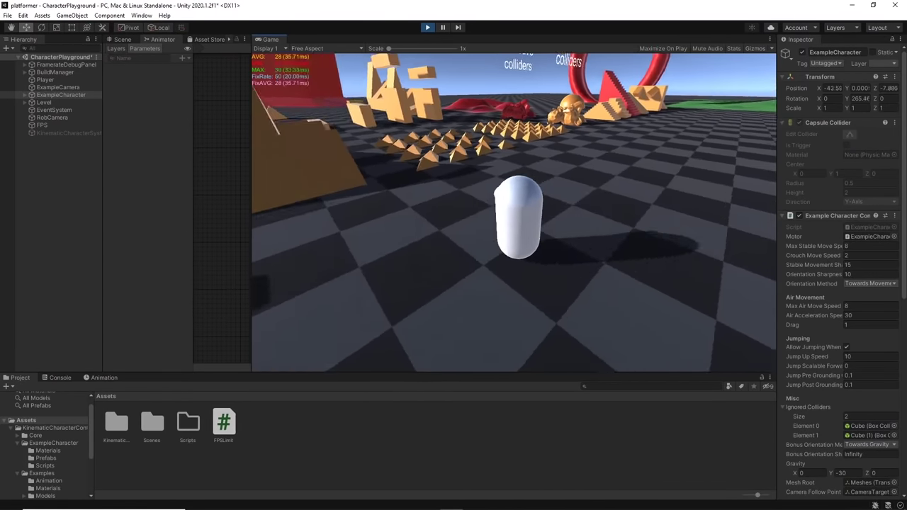
{"action": "key", "text": "d"}
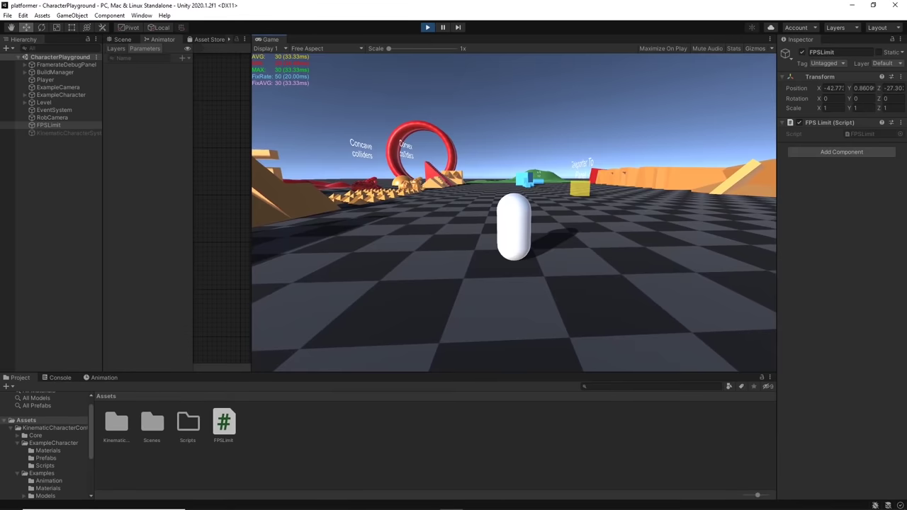
{"action": "key", "text": "d"}
{"action": "key", "text": "a"}
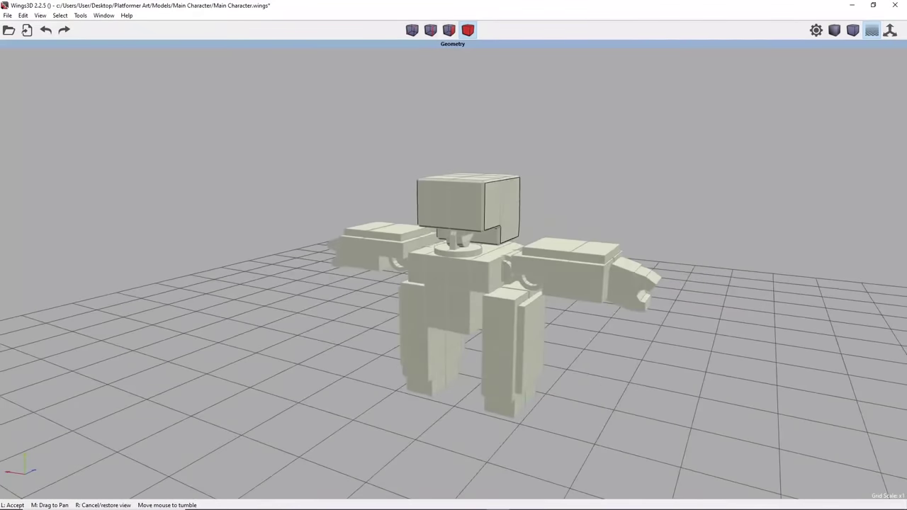
Switch to Wings3D and inspect the Main Character robot model from several angles, both close up and at a distance
{"action": "scroll", "coordinate": [453, 270], "scroll_direction": "up", "scroll_amount": 4}
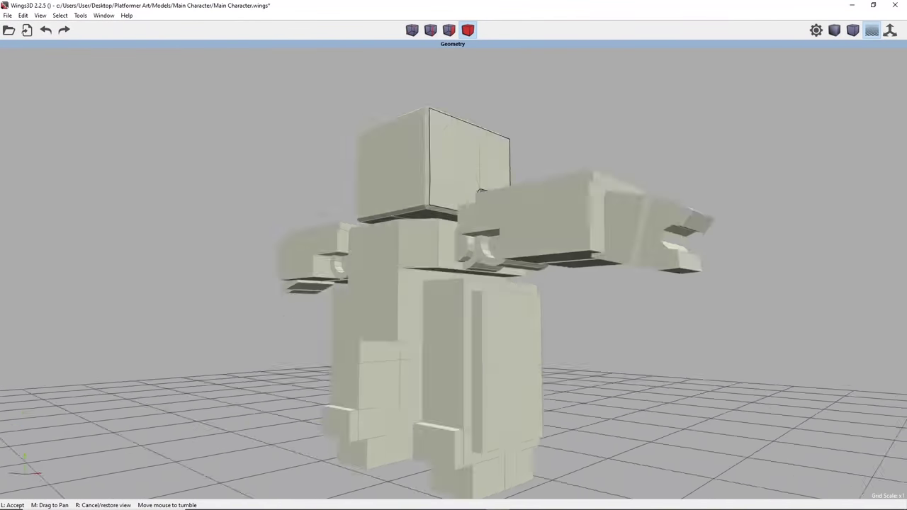
{"action": "scroll", "coordinate": [453, 283], "scroll_direction": "down", "scroll_amount": 5}
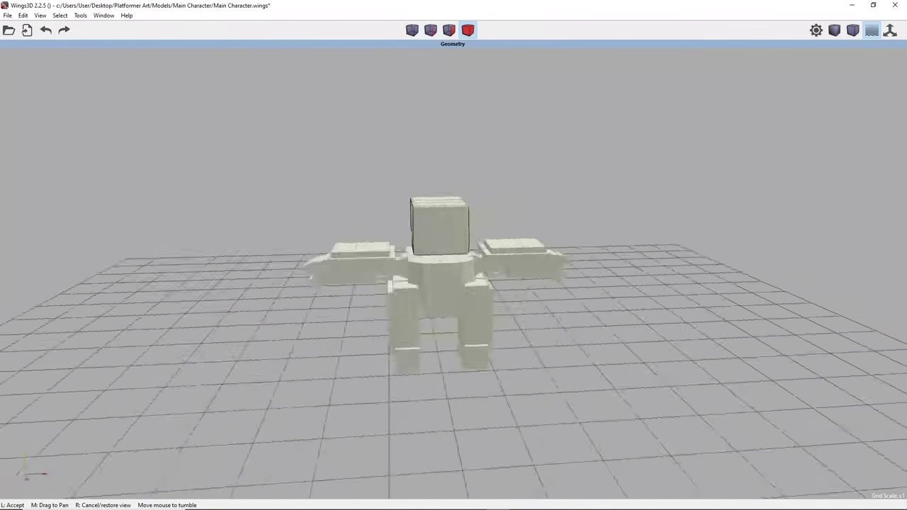
{"action": "left_click", "coordinate": [578, 211]}
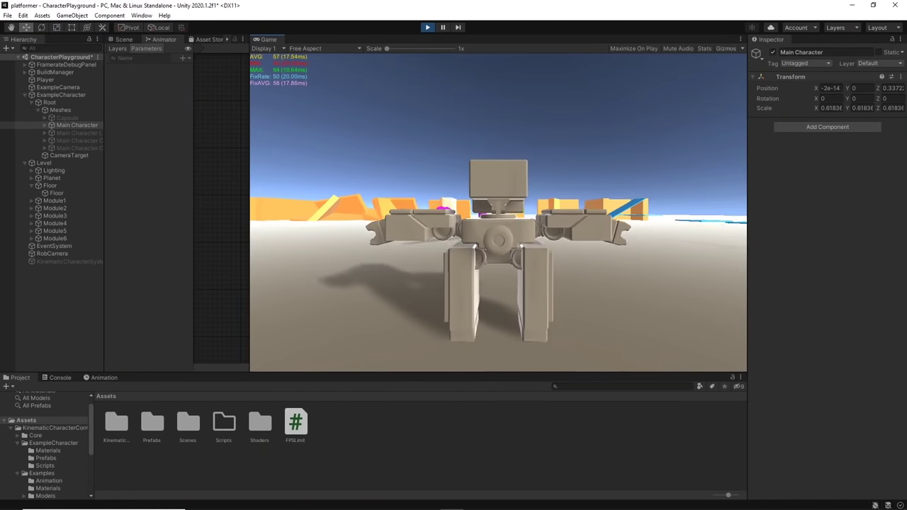
Switch to Unity, move the imported Main Character model around the plain floor, and end the play test
{"action": "key", "text": "w"}
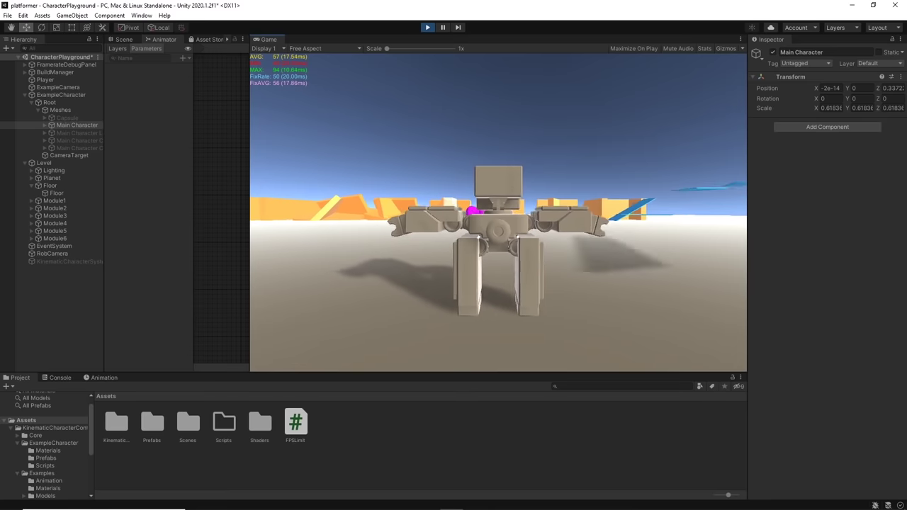
{"action": "key", "text": "d"}
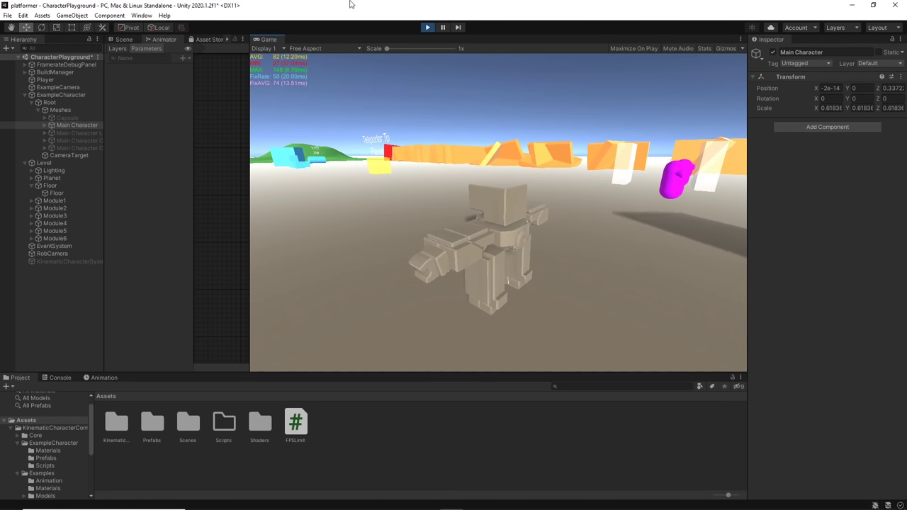
{"action": "left_click", "coordinate": [429, 27]}
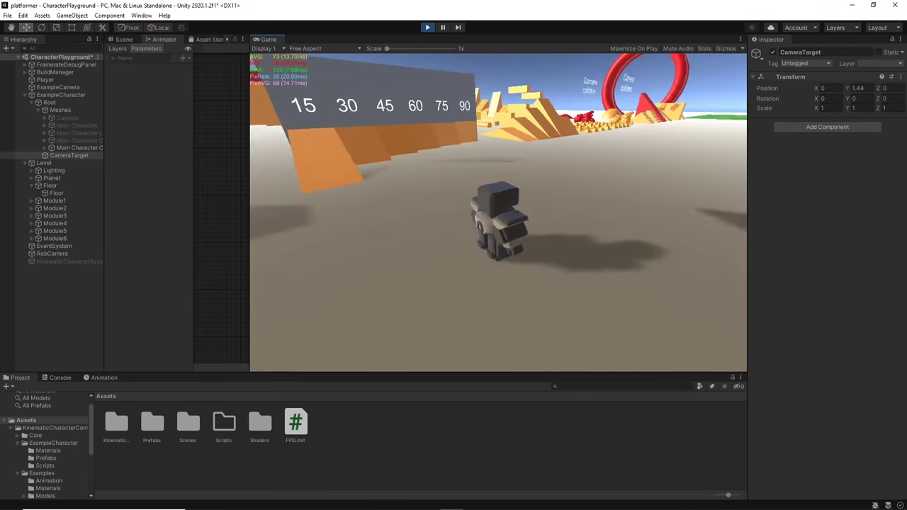
Run the dark-coloured version of the robot forward and backward across the plain floor to check its look in play
{"action": "key", "text": "w"}
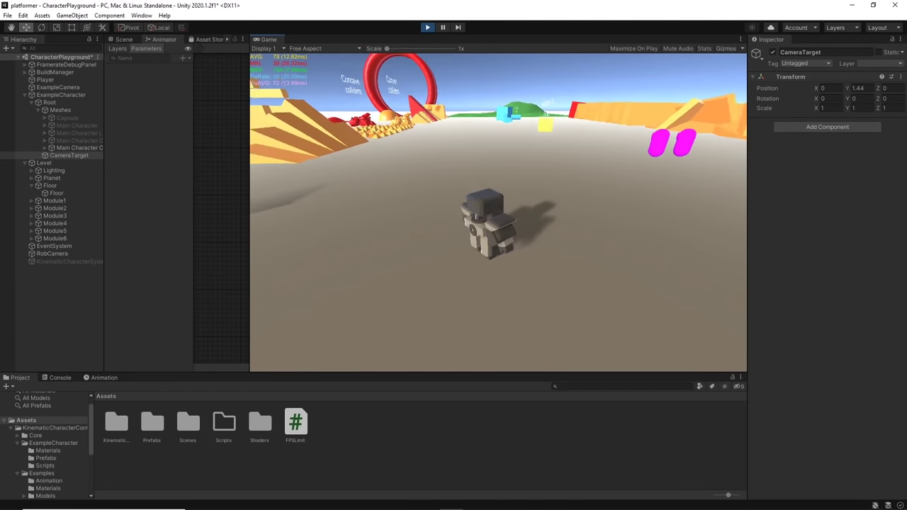
{"action": "key", "text": "w"}
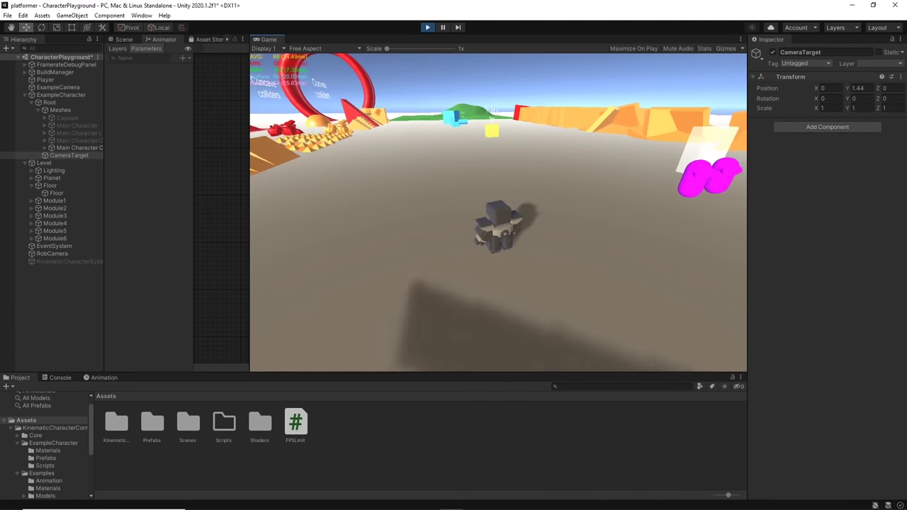
{"action": "key", "text": "s"}
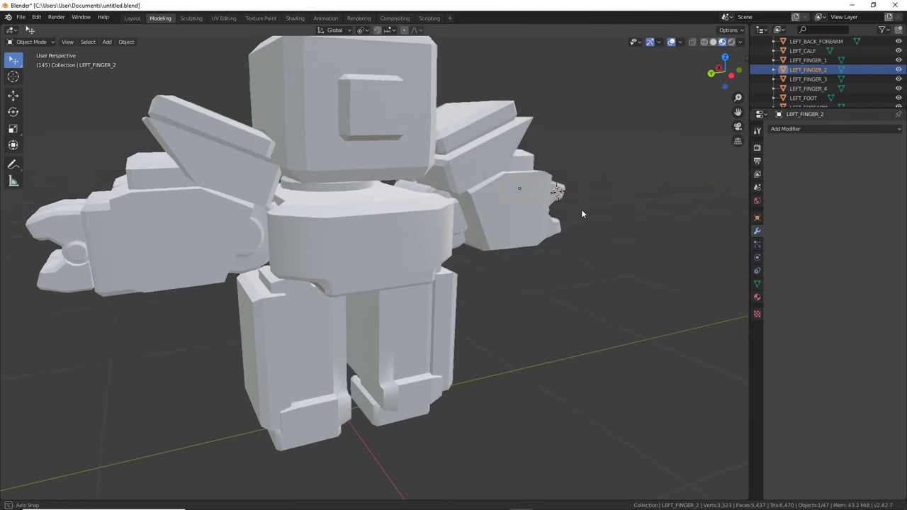
Switch to Blender and inspect the assembled robot model from a distance and from the back
{"action": "middle_click_drag", "start_coordinate": [581, 211], "coordinate": [552, 217]}
{"action": "scroll", "coordinate": [578, 204], "scroll_direction": "down", "scroll_amount": 3}
{"action": "key", "text": "ctrl+KP_1"}
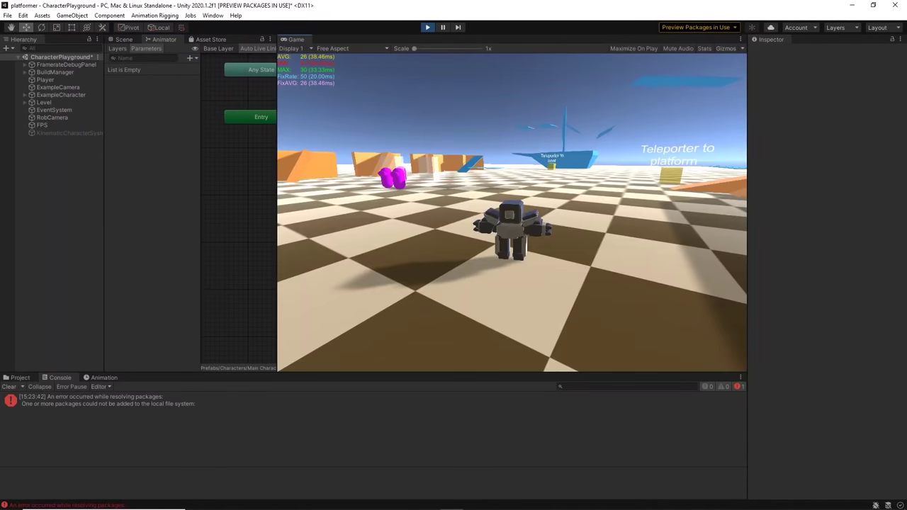
Switch to Unity and run the robot in several directions across the brown-and-cream checkered floor to check it in the playground
{"action": "key", "text": "w"}
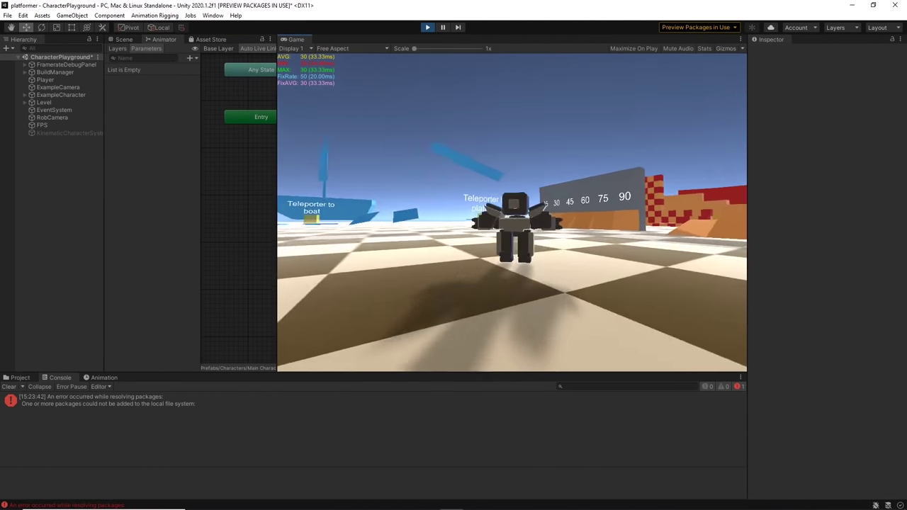
{"action": "key", "text": "w"}
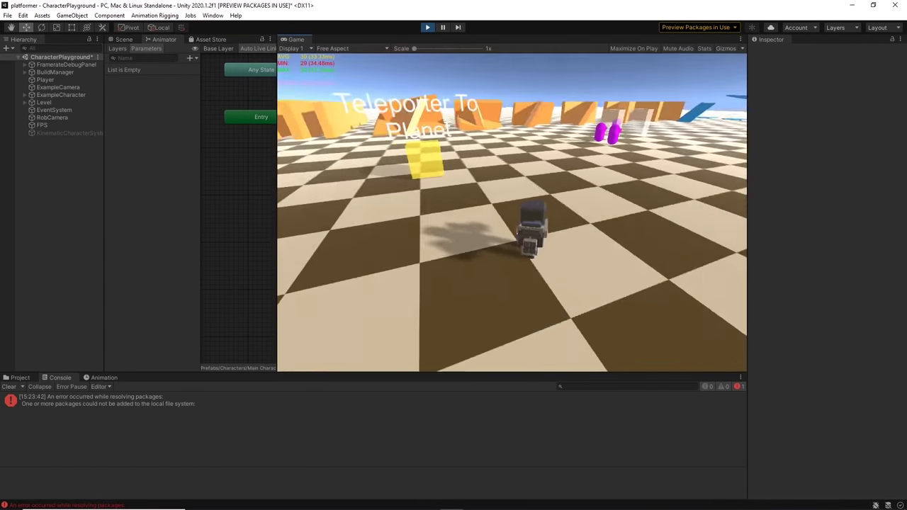
{"action": "key", "text": "w"}
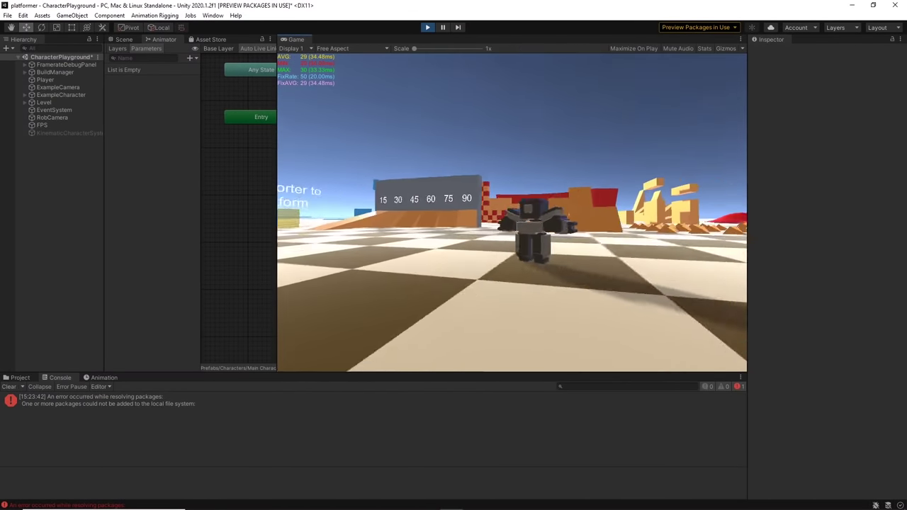
{"action": "key", "text": "s"}
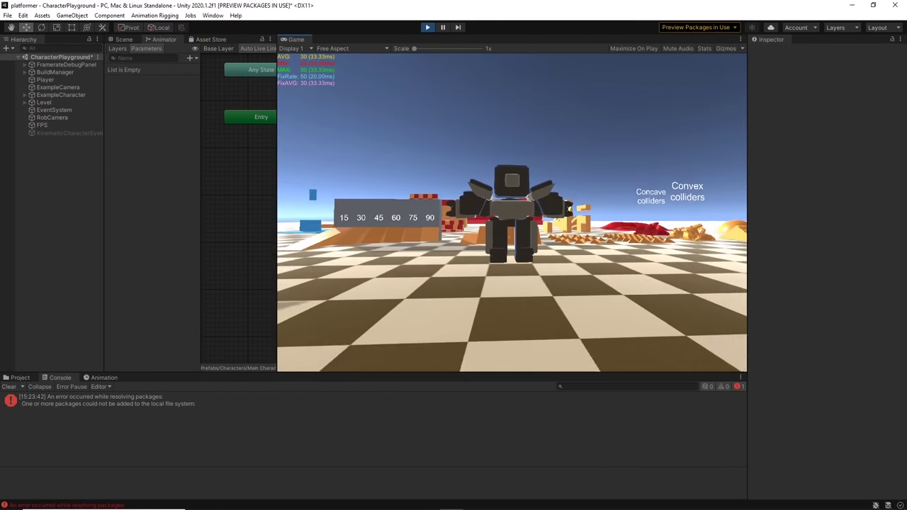
{"action": "key", "text": "d"}
{"action": "key", "text": "s"}
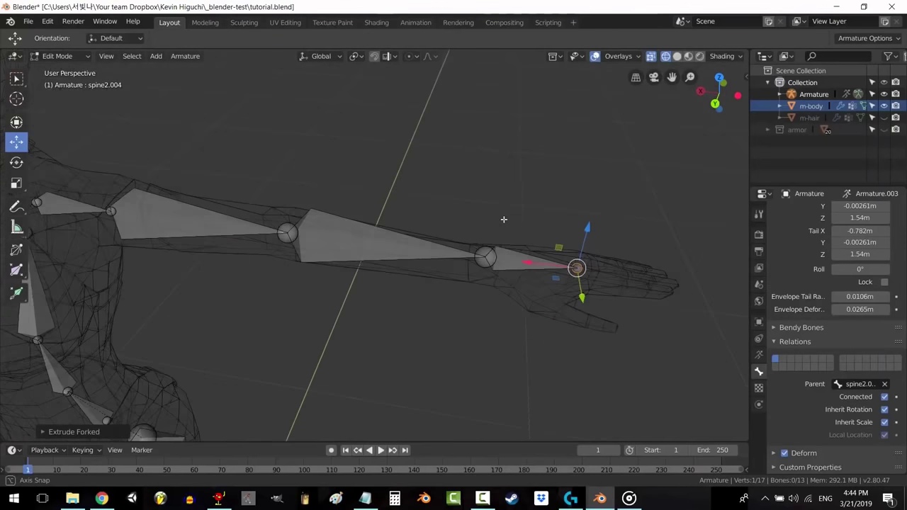
Switch to Blender's human armature scene and move the hand bone's tail along X to -0.759 m
{"action": "left_click_drag", "start_coordinate": [527, 255], "coordinate": [507, 256]}
{"action": "key", "text": "ctrl+KP_1"}
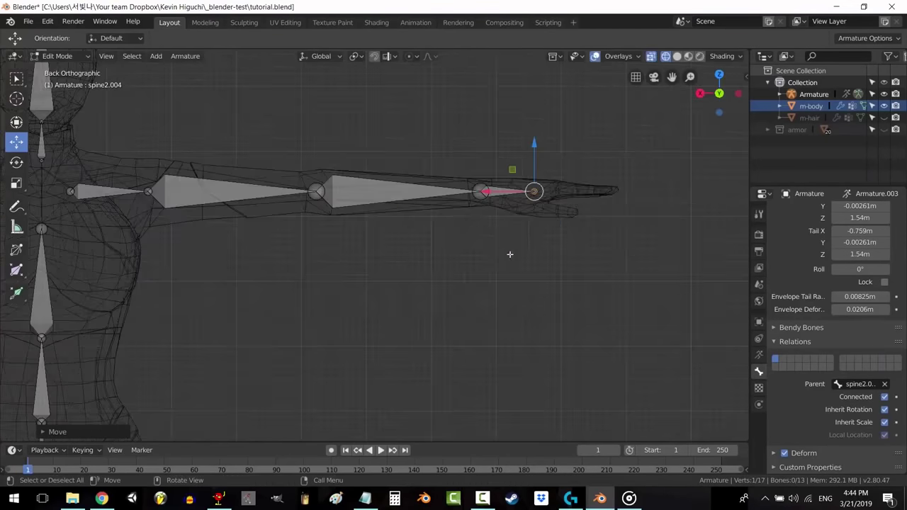
{"action": "middle_click_drag", "start_coordinate": [569, 220], "coordinate": [410, 276], "text": "shift"}
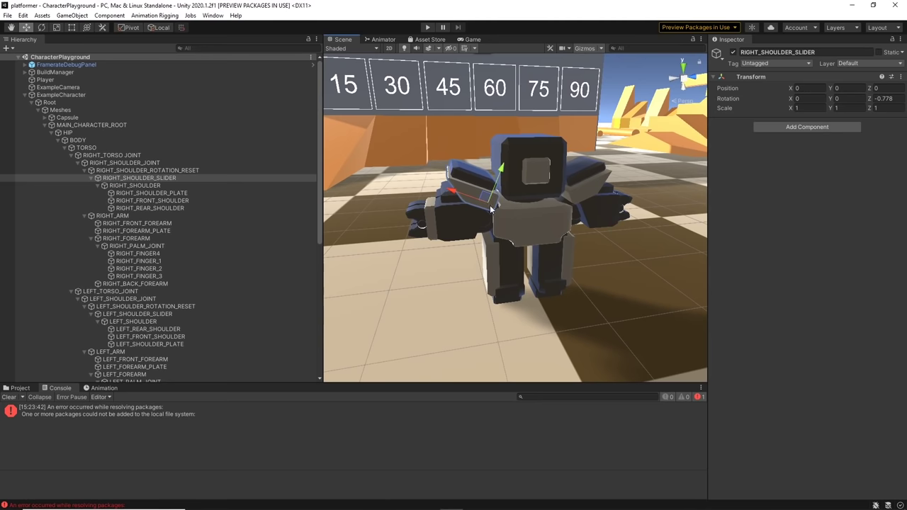
Switch to Unity, try rotating the robot's LEFT_LEG about its X axis, and undo the rotation
{"action": "left_click_drag", "start_coordinate": [541, 206], "coordinate": [406, 186], "text": "alt"}
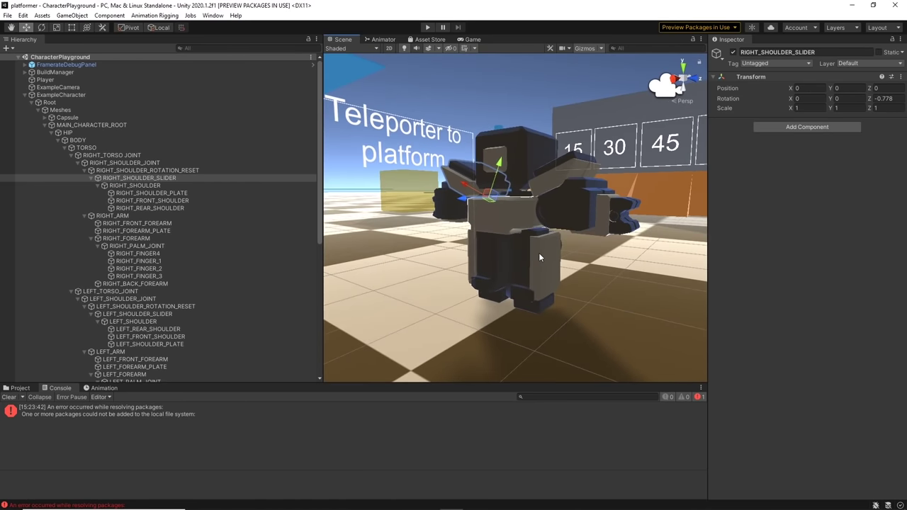
{"action": "left_click", "coordinate": [538, 255]}
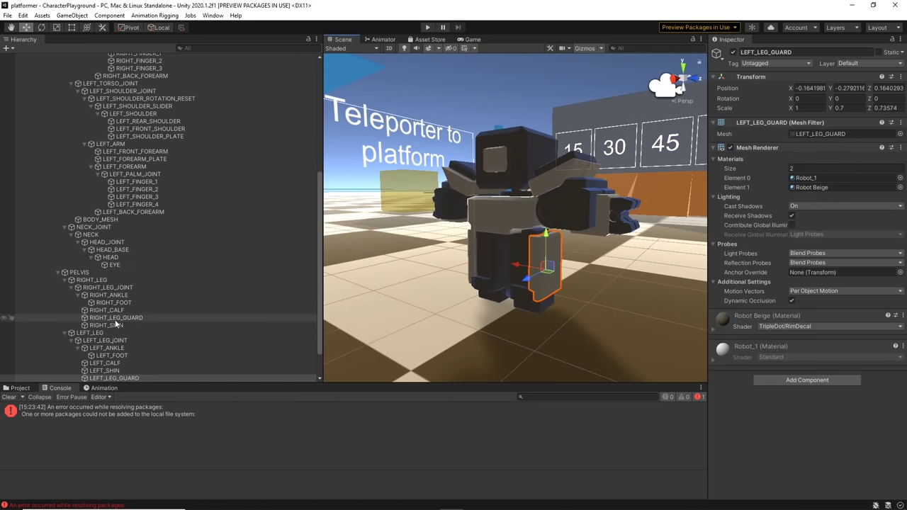
{"action": "left_click", "coordinate": [298, 332]}
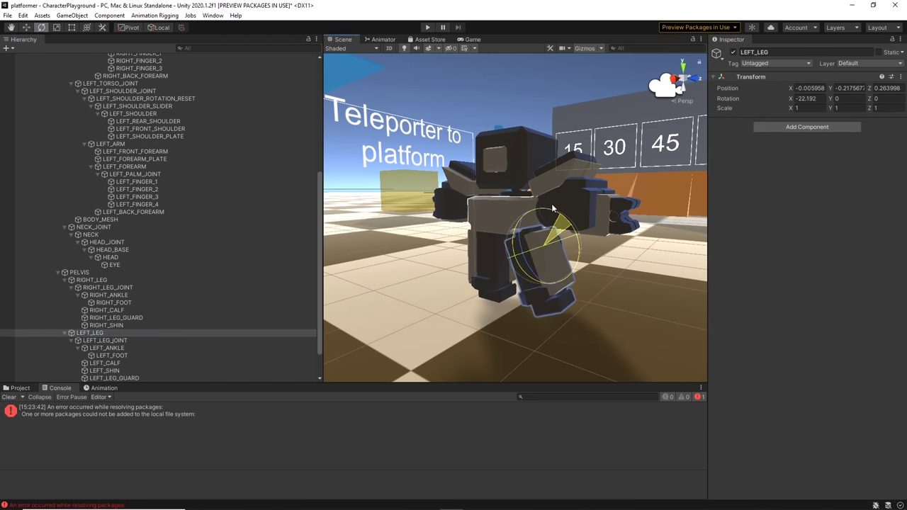
{"action": "left_click_drag", "start_coordinate": [551, 202], "coordinate": [551, 204]}
{"action": "key", "text": "ctrl+z"}
Inspect the robot's RIGHT_LEG_GUARD and RIGHT_SHIN parts up close from below
{"action": "left_click", "coordinate": [187, 316]}
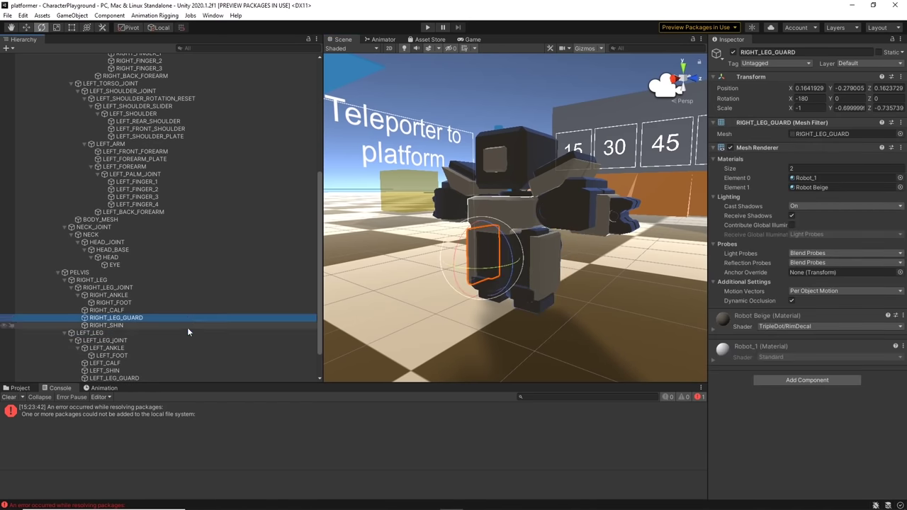
{"action": "left_click", "coordinate": [187, 339]}
{"action": "left_click_drag", "start_coordinate": [505, 303], "coordinate": [399, 221], "text": "alt"}
{"action": "scroll", "coordinate": [447, 211], "scroll_direction": "up", "scroll_amount": 5}
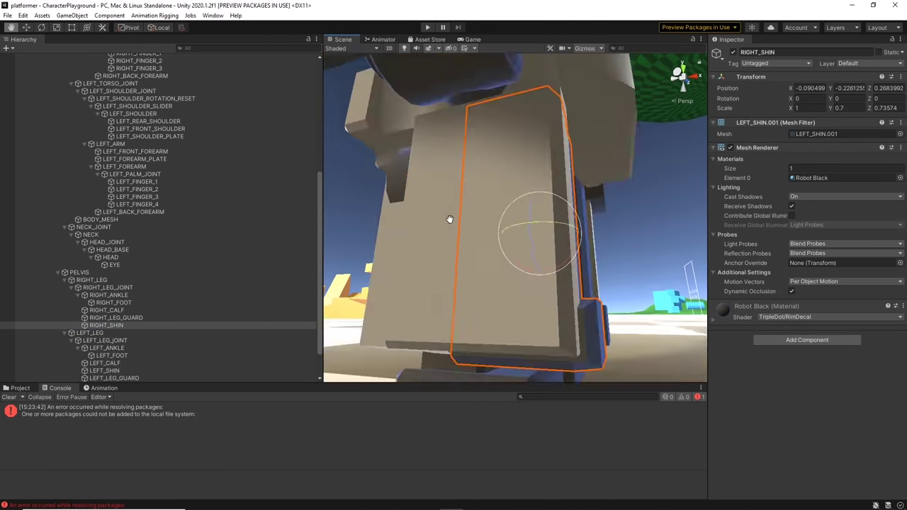
{"action": "middle_click_drag", "start_coordinate": [447, 211], "coordinate": [452, 130]}
{"action": "scroll", "coordinate": [129, 312], "scroll_direction": "down", "scroll_amount": 2}
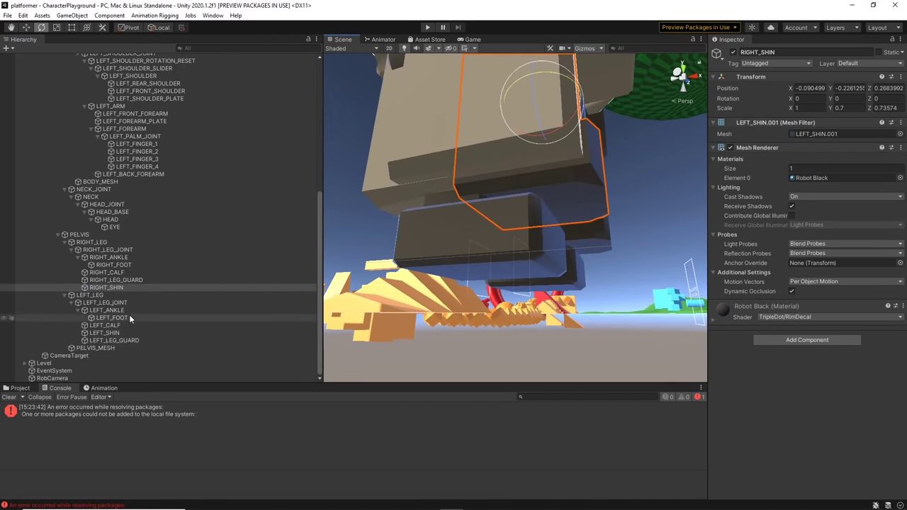
Examine the left and right ankle and foot parts to see how each foot is attached to its ankle
{"action": "left_click", "coordinate": [112, 318]}
{"action": "left_click", "coordinate": [123, 311]}
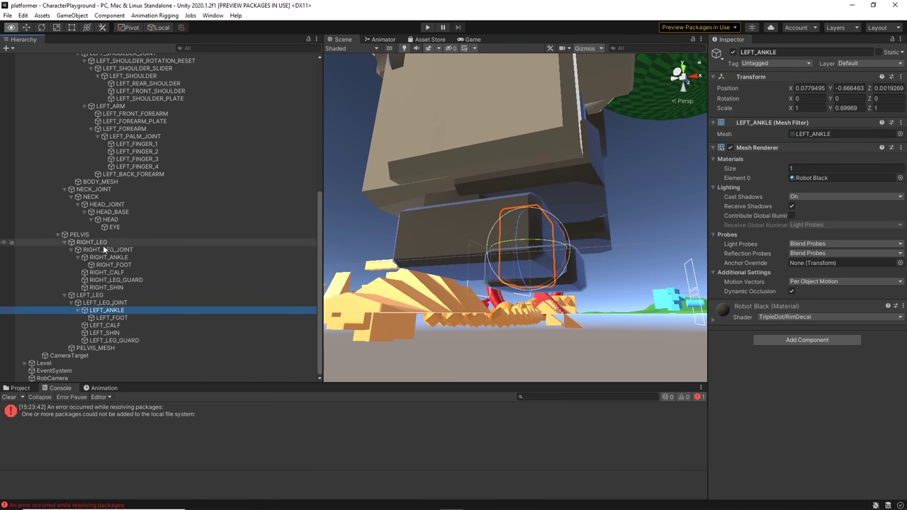
{"action": "left_click", "coordinate": [552, 247]}
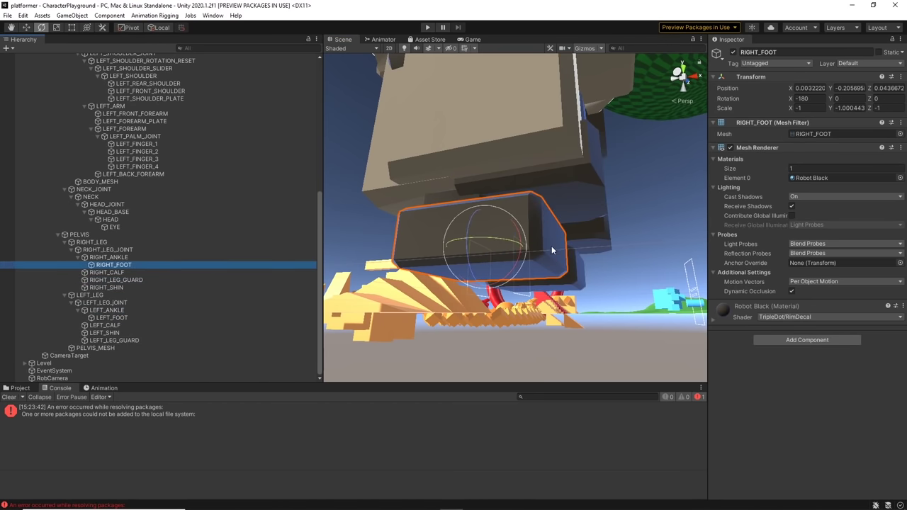
{"action": "left_click", "coordinate": [106, 257]}
{"action": "left_click_drag", "start_coordinate": [439, 241], "coordinate": [416, 220], "text": "alt"}
Select the robot's RIGHT_ARM and examine the arm from another angle
{"action": "scroll", "coordinate": [522, 177], "scroll_direction": "down", "scroll_amount": 5}
{"action": "scroll", "coordinate": [521, 176], "scroll_direction": "down", "scroll_amount": 2}
{"action": "scroll", "coordinate": [568, 178], "scroll_direction": "up", "scroll_amount": 6}
{"action": "scroll", "coordinate": [540, 202], "scroll_direction": "down", "scroll_amount": 6}
{"action": "scroll", "coordinate": [416, 221], "scroll_direction": "up", "scroll_amount": 3}
{"action": "scroll", "coordinate": [150, 186], "scroll_direction": "up", "scroll_amount": 8}
{"action": "left_click", "coordinate": [113, 168]}
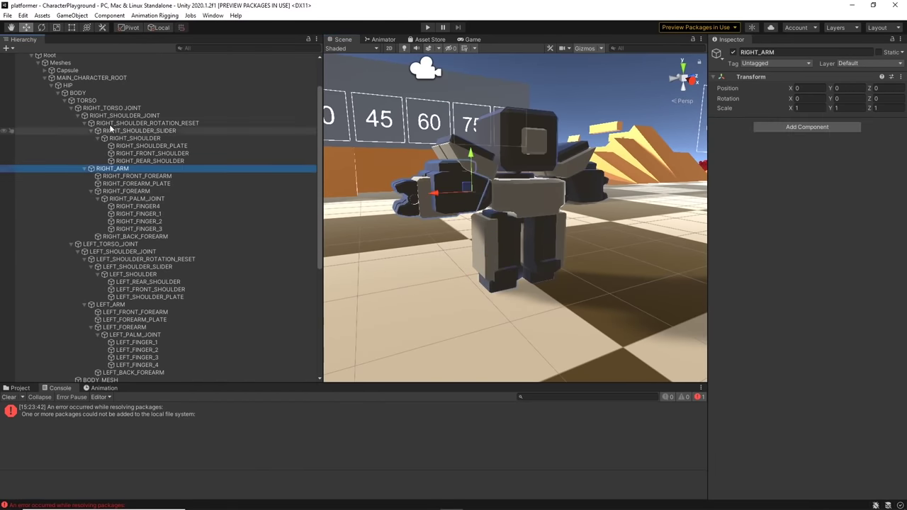
{"action": "left_click_drag", "start_coordinate": [501, 201], "coordinate": [461, 202]}
{"action": "left_click_drag", "start_coordinate": [524, 191], "coordinate": [394, 226], "text": "alt"}
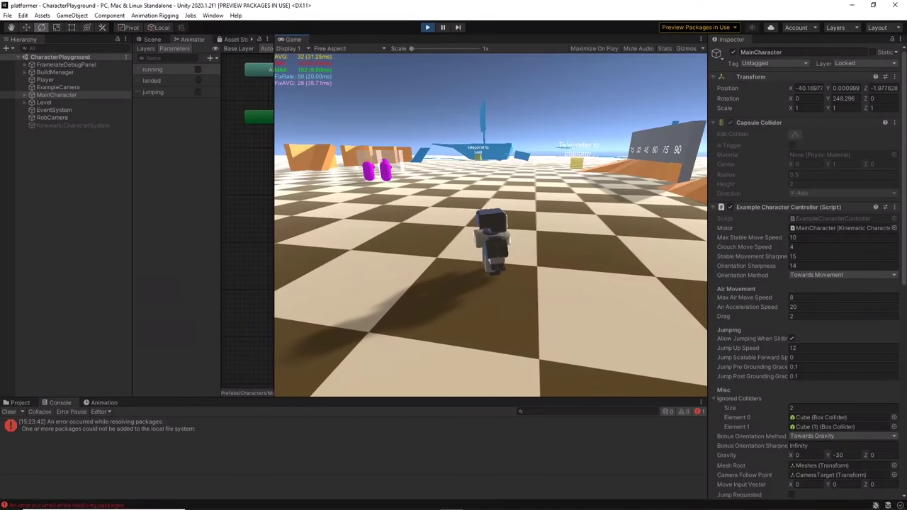
Run MainCharacter across the checkered floor in play mode, toward and away from the camera, to check its running animation
{"action": "key", "text": "w"}
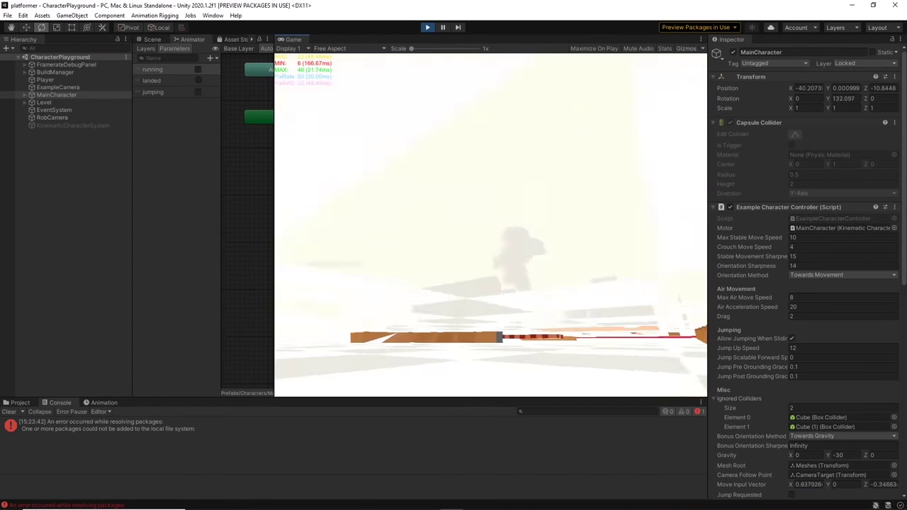
{"action": "key", "text": "s"}
{"action": "key", "text": "s"}
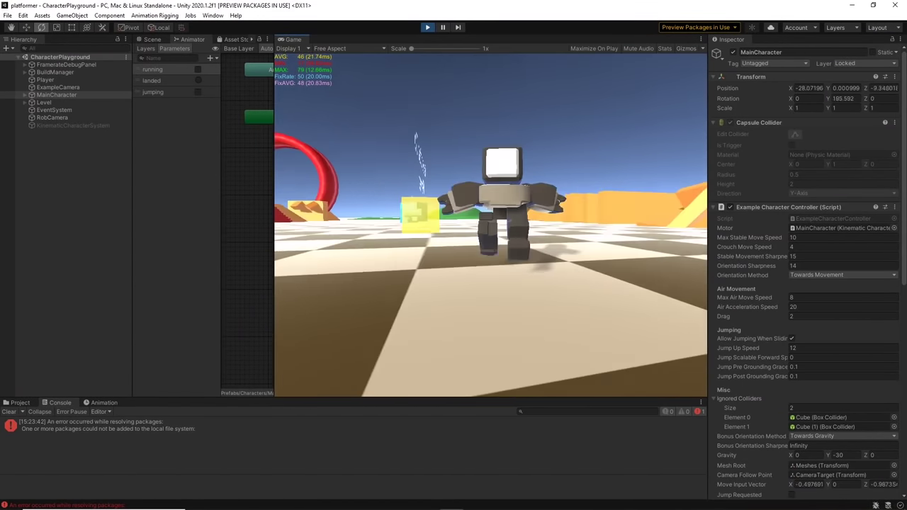
{"action": "key", "text": "s"}
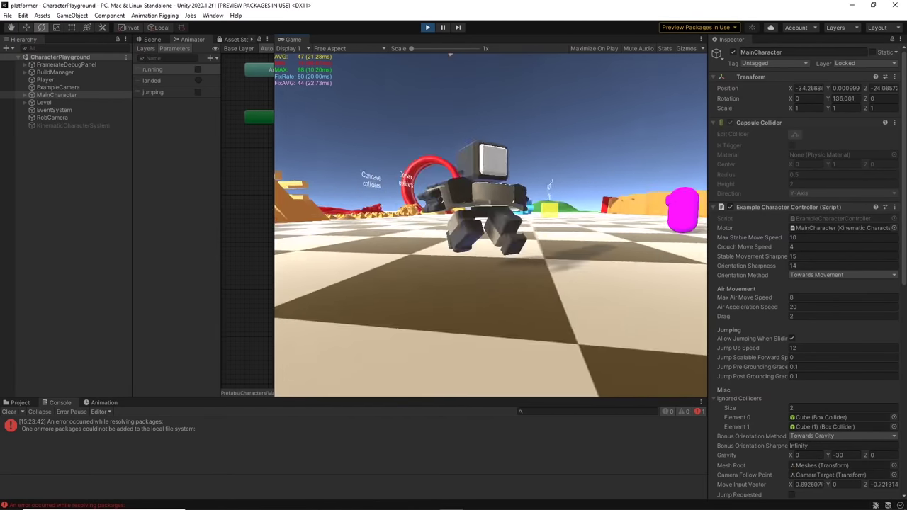
{"action": "key", "text": "w"}
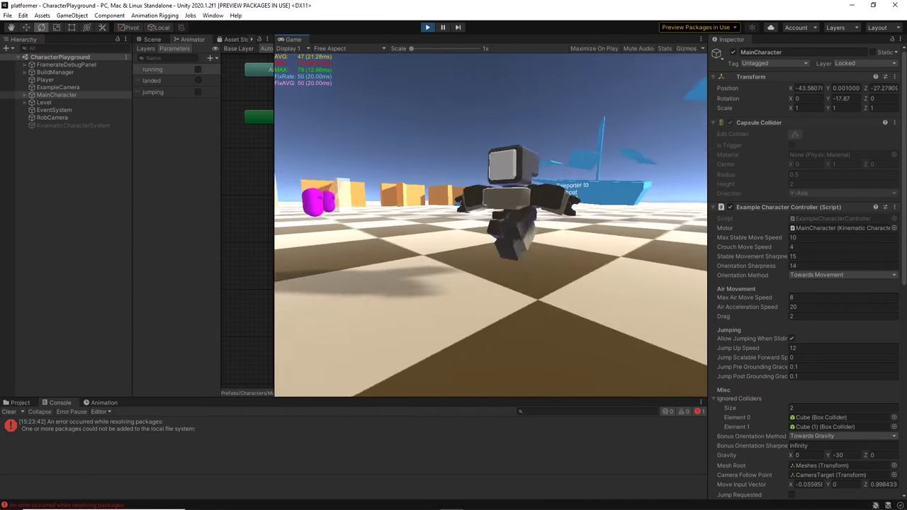
Jump with the robot, run it toward the boat teleporter, and jump at the light-blue platforms to check the jump animation
{"action": "key", "text": "space"}
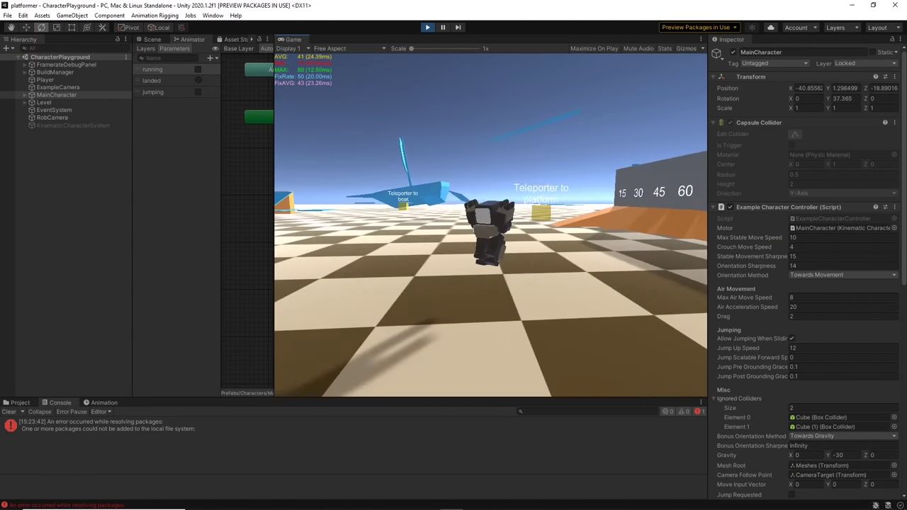
{"action": "key", "text": "w"}
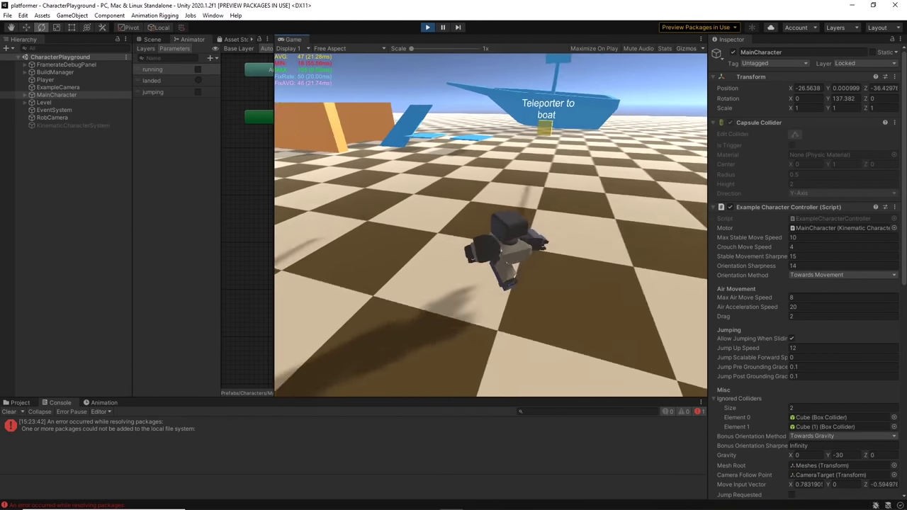
{"action": "key", "text": "space"}
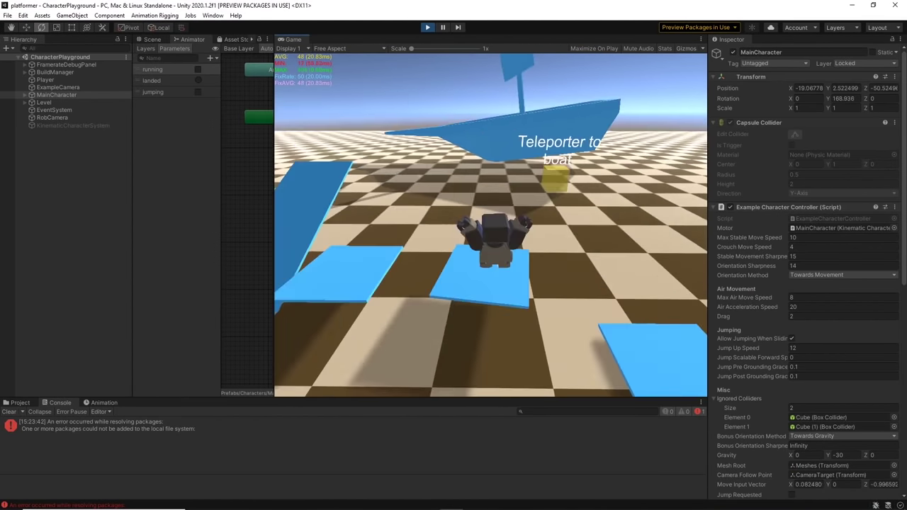